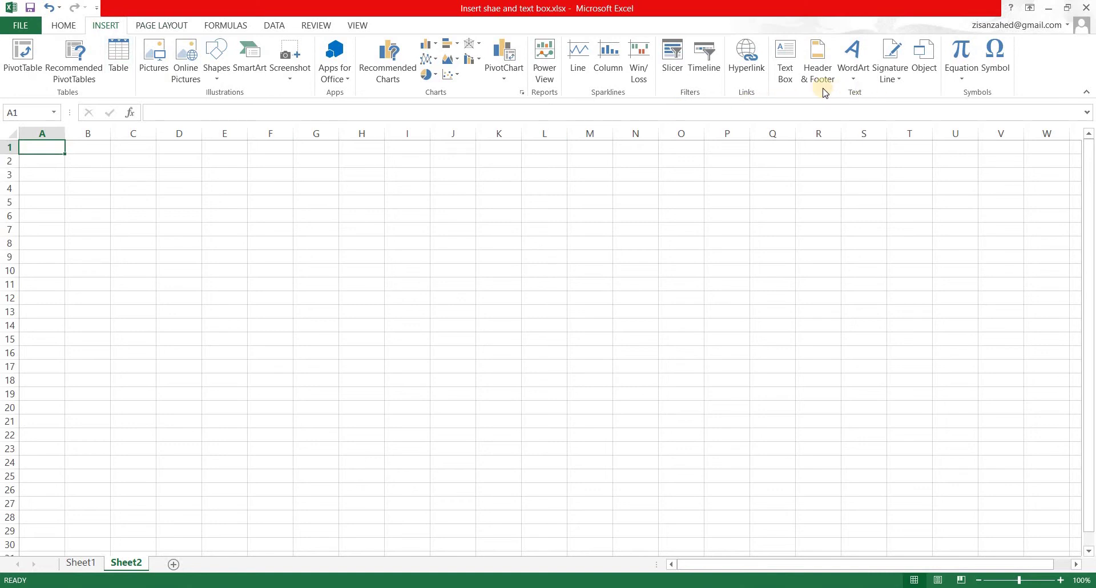
- Insert a text box at cell L7 and enter "this is a text box" in it
left_click(784, 64)
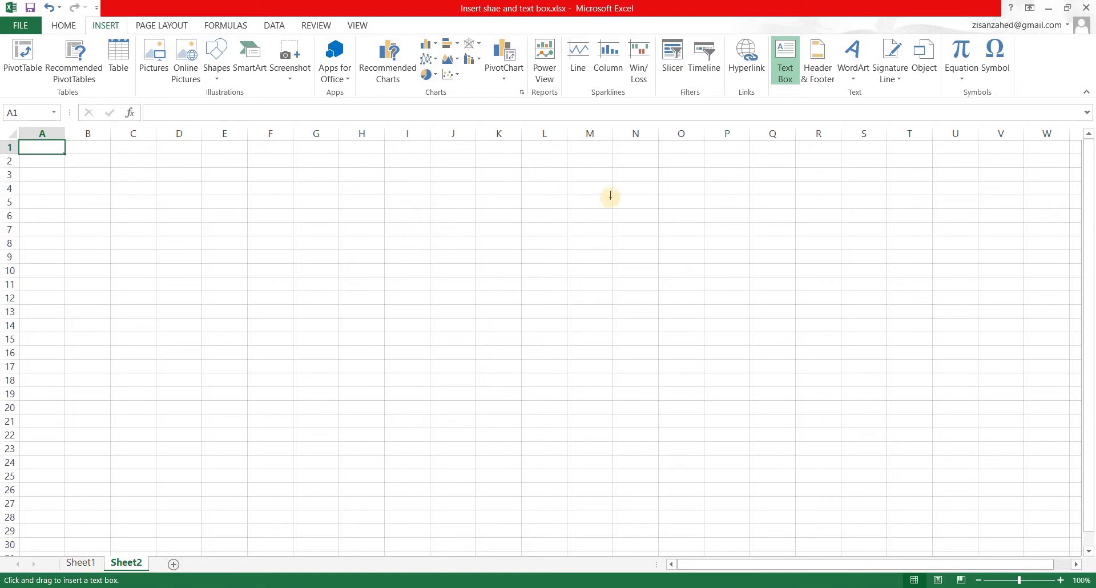
left_click(515, 233)
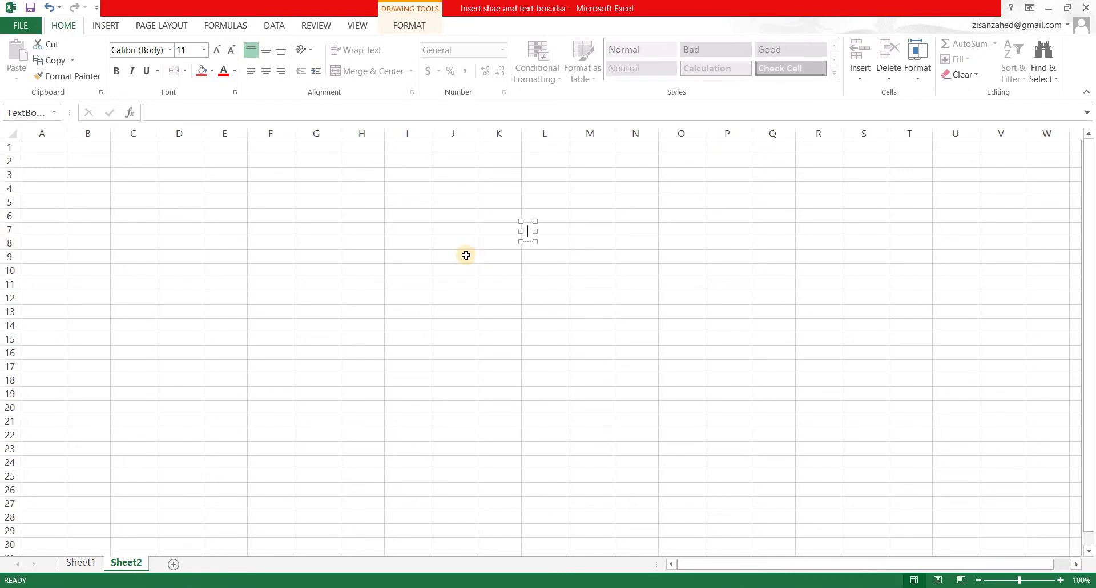
type("this is a text box")
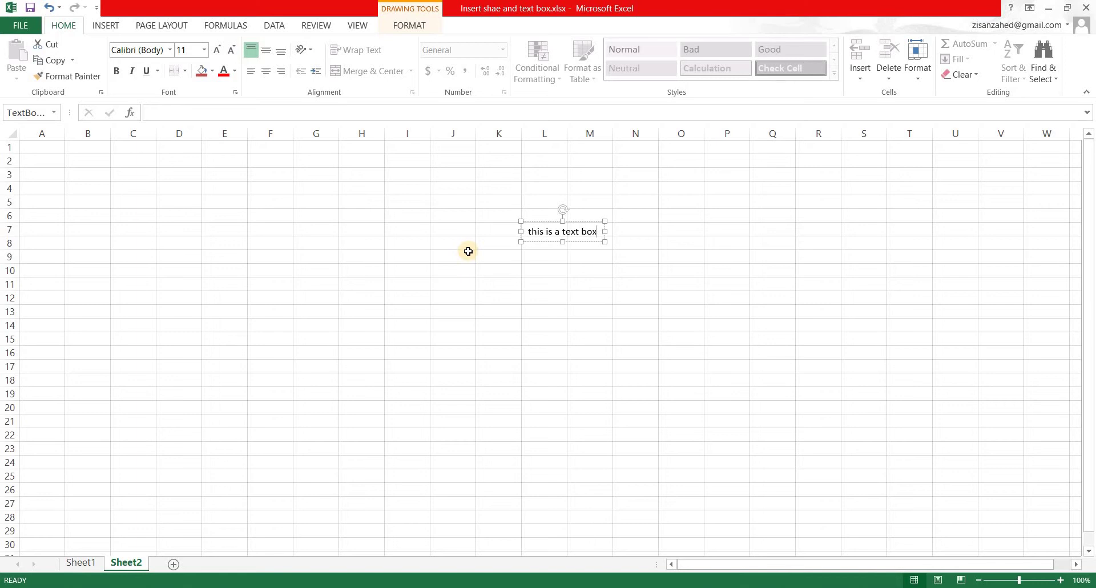
- Add a long run of filler letters after the text box's wording and delete them all again
type("sbdfdbsdfbsfdbsdfbdsfb")
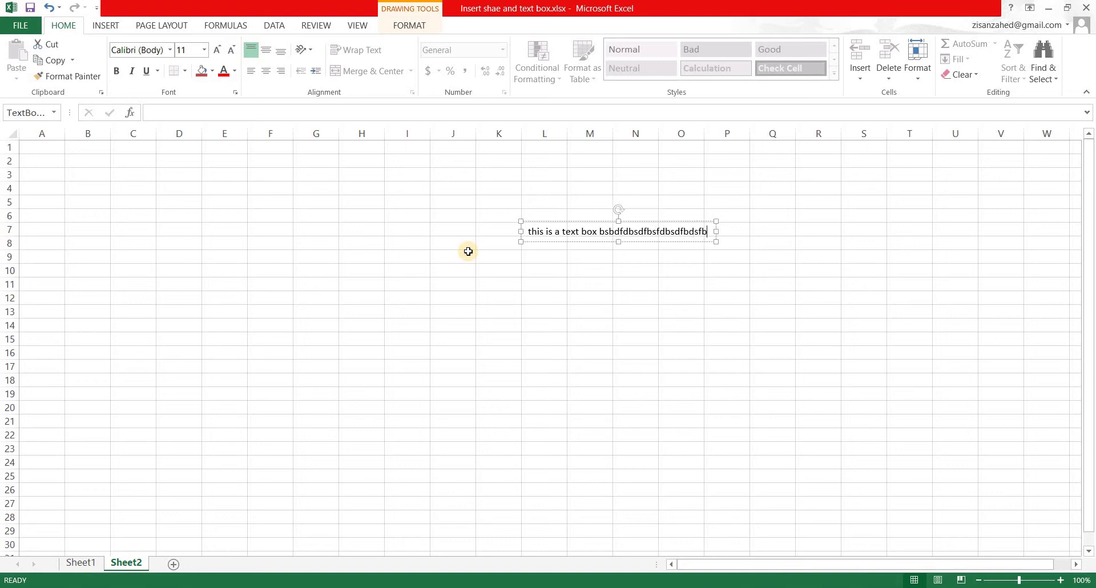
type("dsfbsdfbsdfbsdfbsdfbsdfbdsfbsdfb")
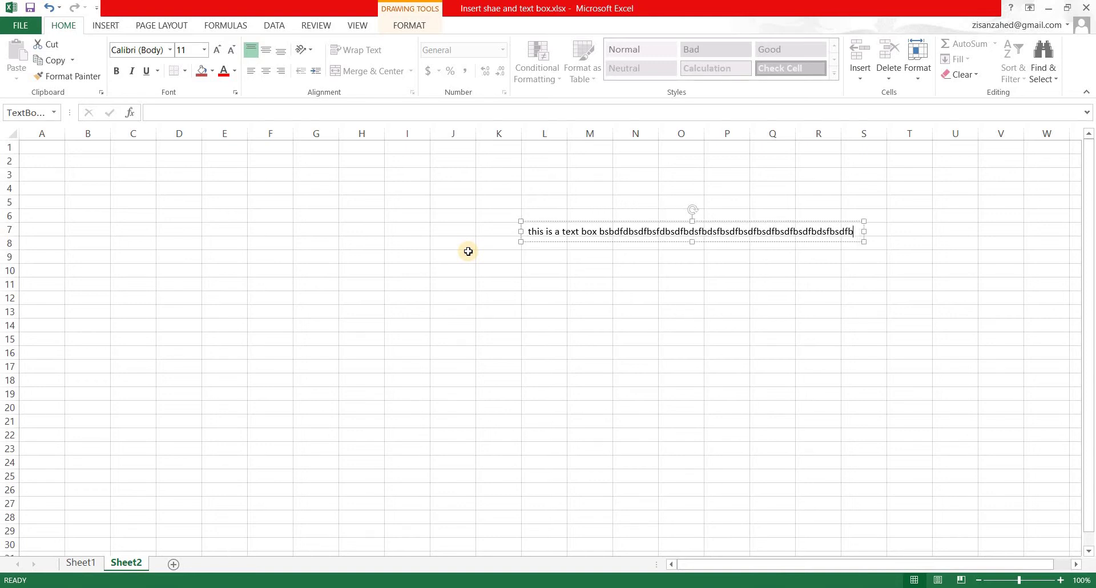
key("BackSpace")
key("BackSpace")
key("BackSpace")
key("BackSpace")
key("BackSpace")
key("BackSpace")
key("BackSpace")
key("BackSpace")
key("BackSpace")
key("BackSpace")
key("BackSpace")
key("BackSpace")
key("BackSpace")
key("BackSpace")
key("BackSpace")
key("BackSpace")
key("BackSpace")
key("BackSpace")
key("BackSpace")
key("BackSpace")
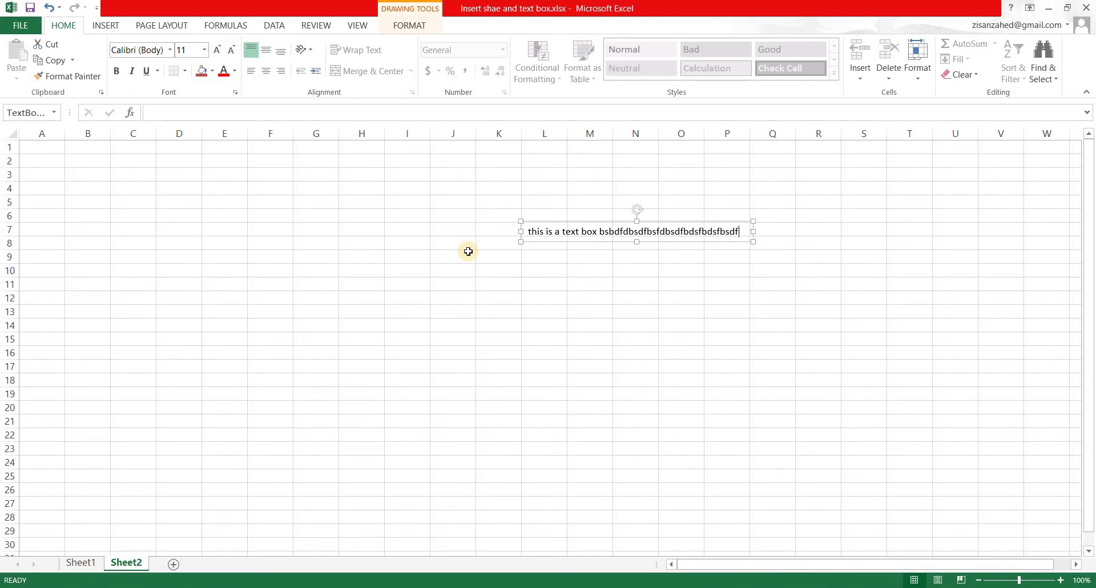
key("BackSpace")
key("BackSpace")
key("BackSpace")
key("BackSpace")
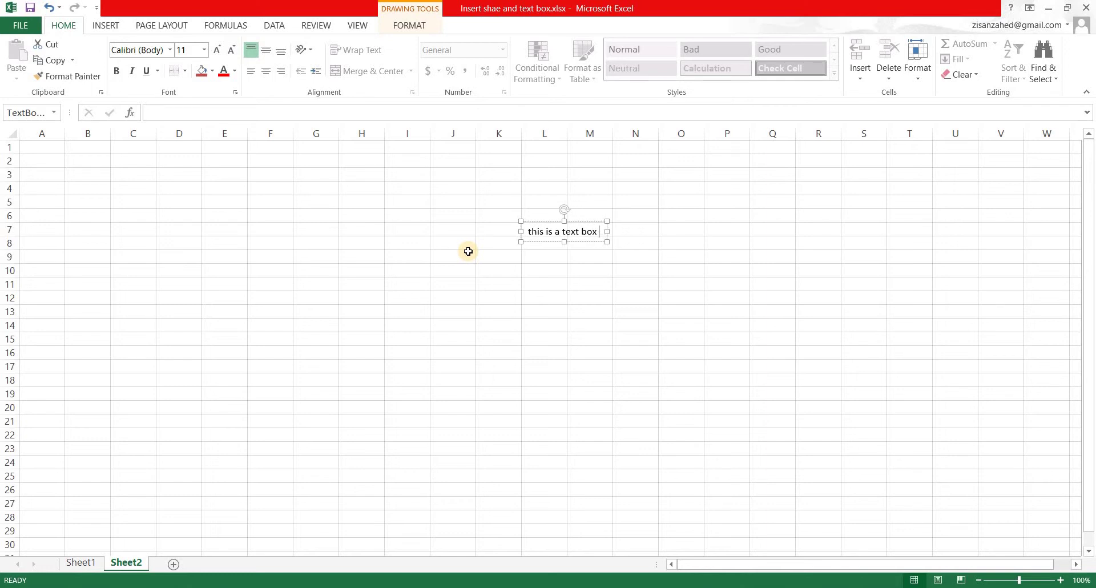
- Add a series of blank lines below the text in the text box and remove all but one
key("Return")
key("Return")
key("Return")
key("Return")
key("Return")
key("Return")
key("Return")
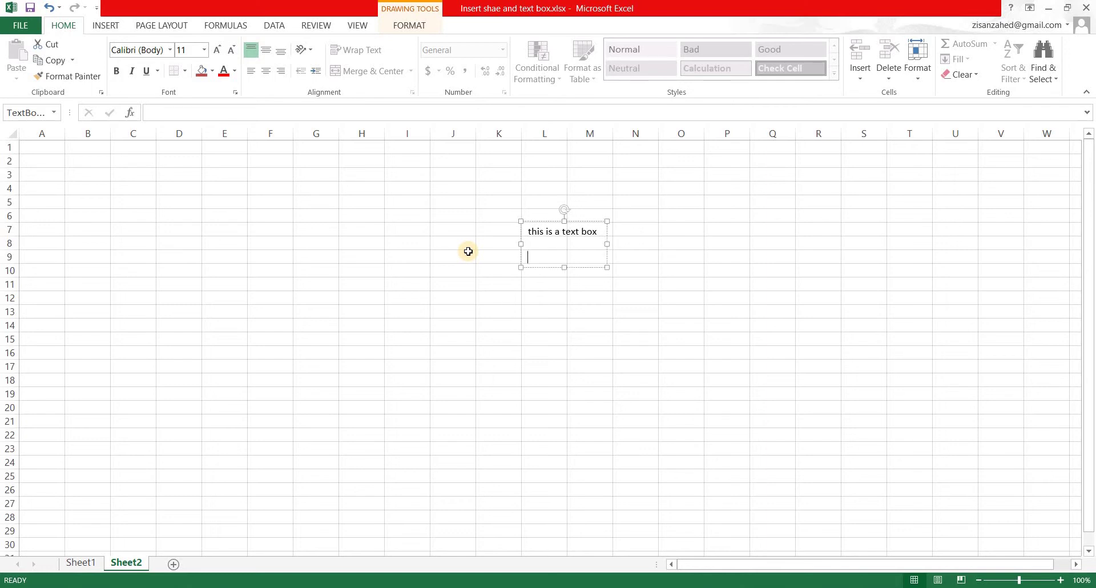
key("Return")
key("Return")
key("Return")
key("Return")
key("Return")
key("Return")
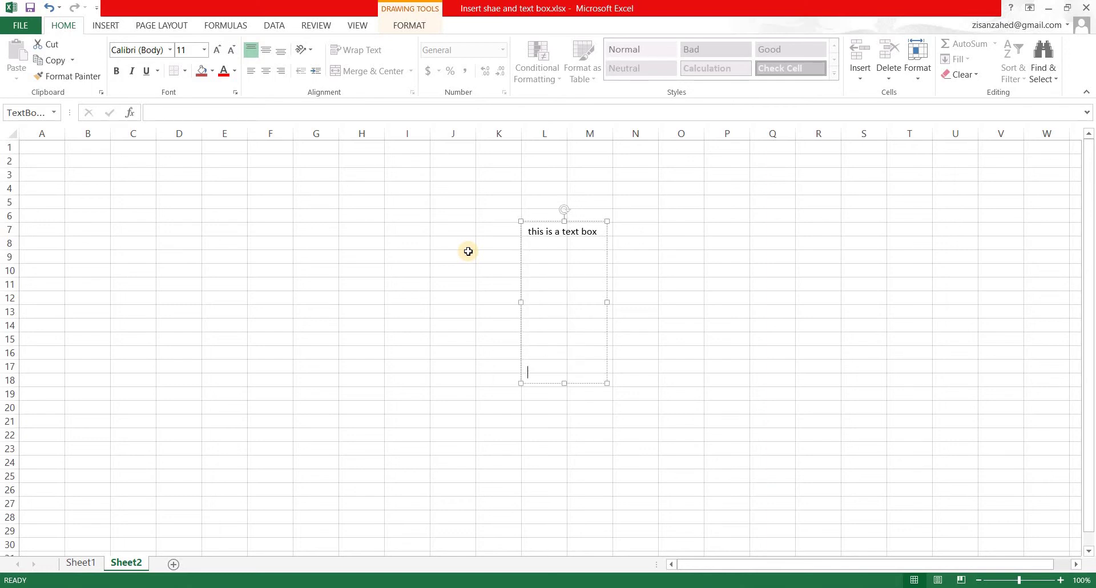
key("BackSpace")
key("BackSpace")
key("BackSpace")
key("BackSpace")
key("BackSpace")
key("BackSpace")
key("BackSpace")
key("BackSpace")
key("BackSpace")
key("BackSpace")
key("BackSpace")
key("BackSpace")
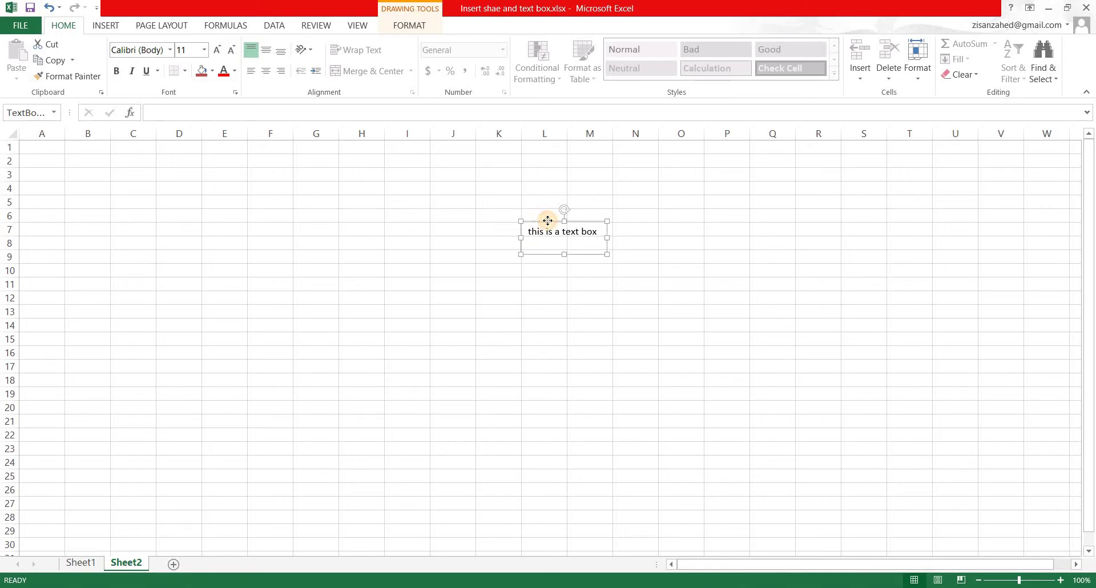
- Move the text box to columns I–J at rows 6 to 8 and make its text bold
left_click_drag(547, 220, 462, 229)
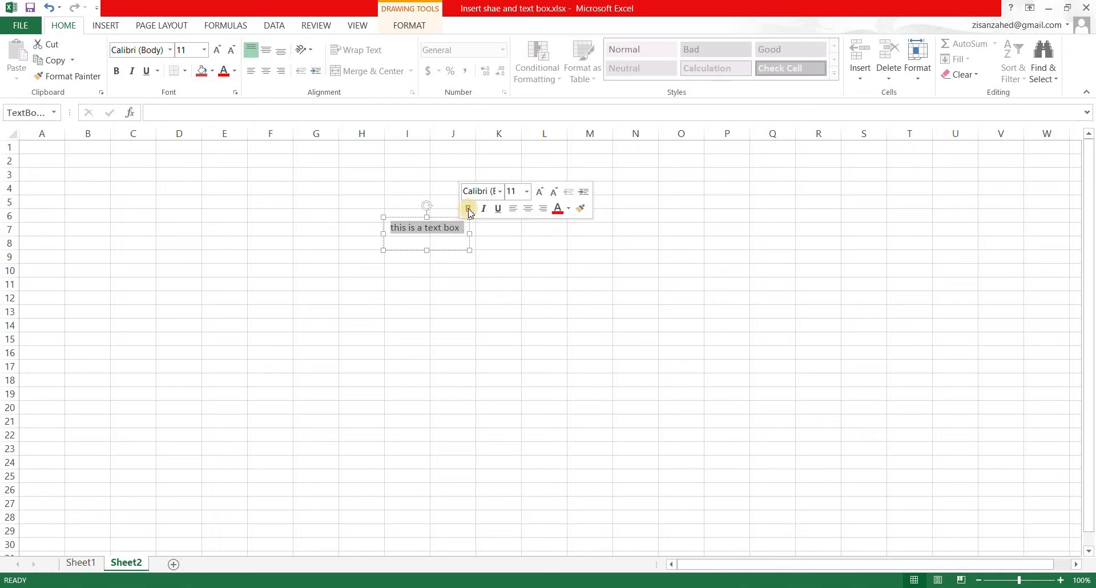
left_click(468, 207)
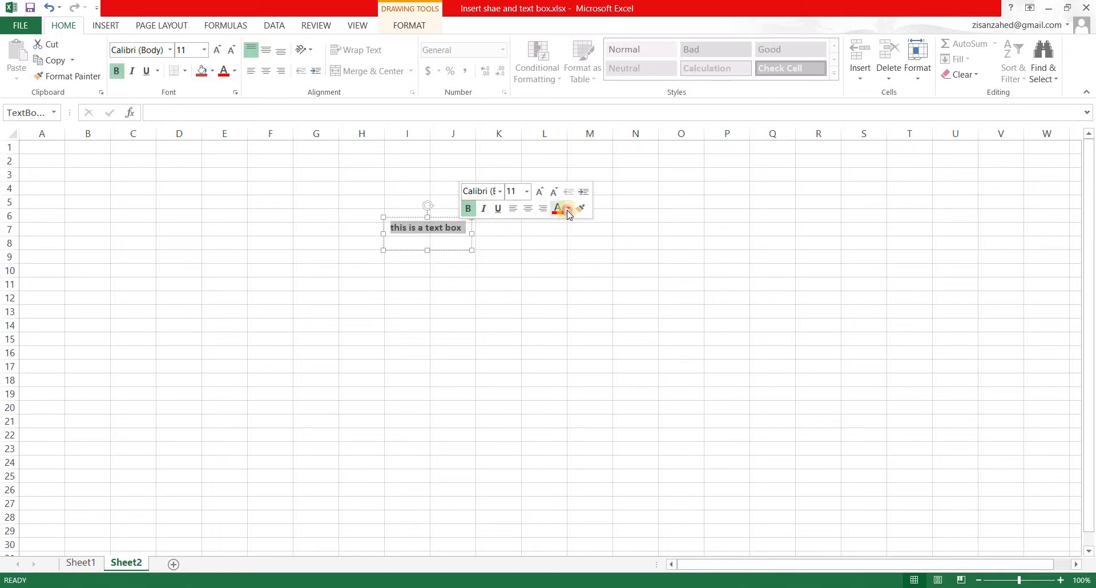
- Preview the font colours, font sizes and typefaces available for the text, keeping size 11 and Calibri
left_click(569, 208)
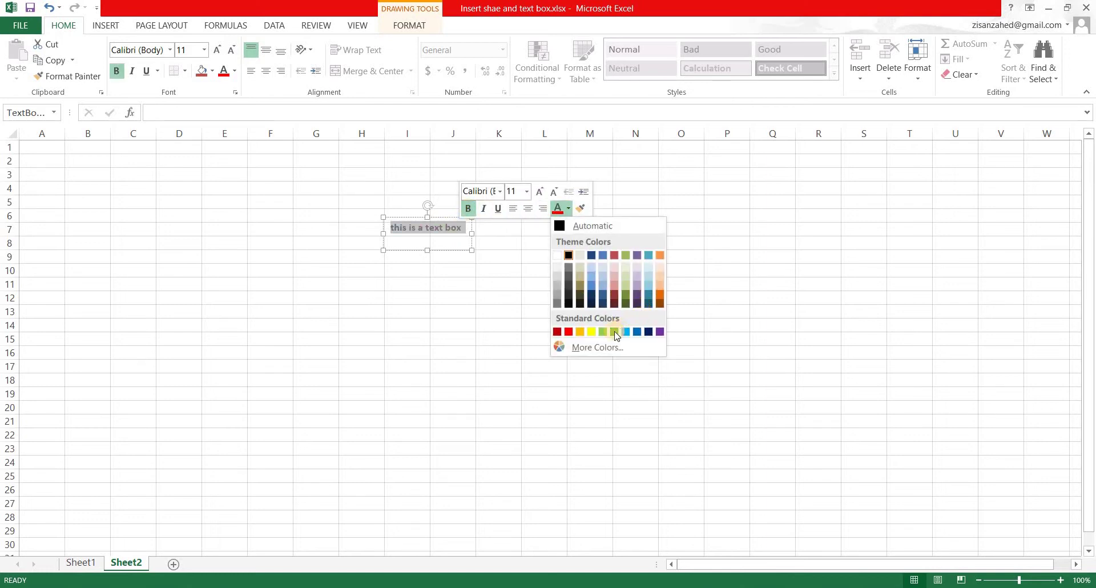
left_click(526, 193)
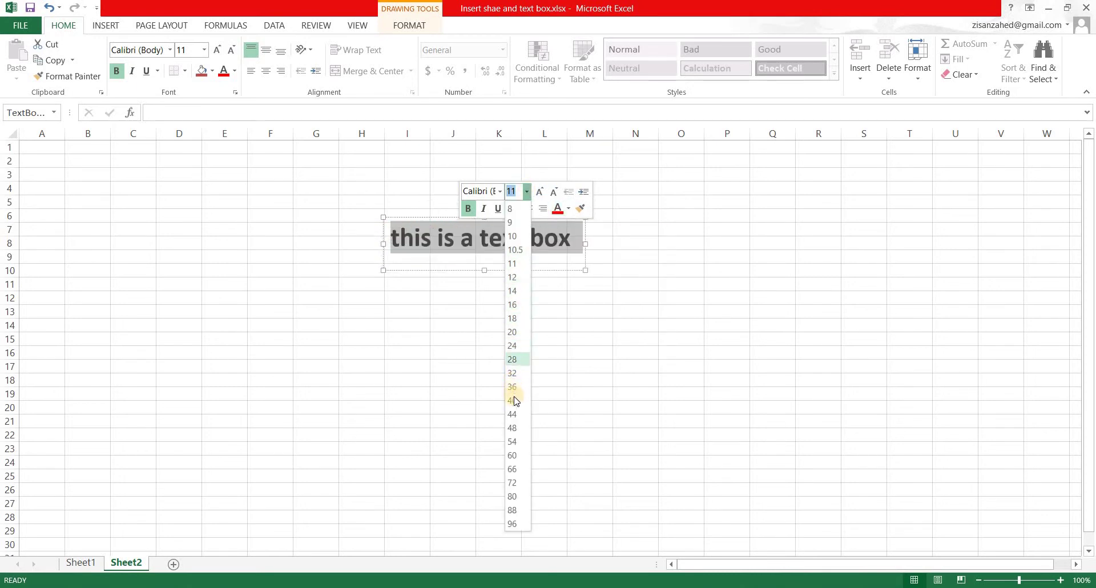
left_click(498, 201)
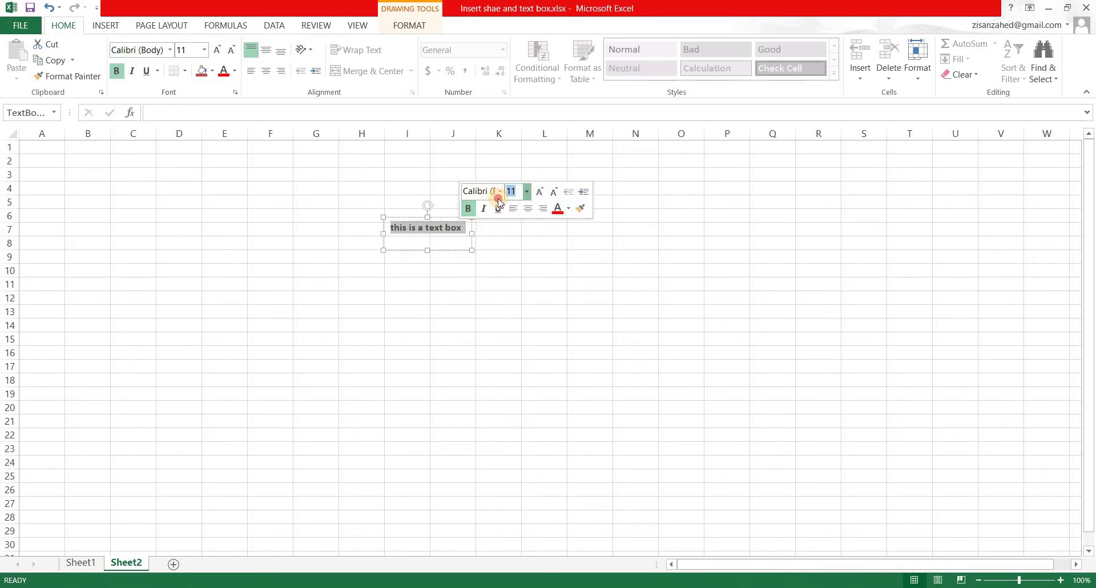
left_click(498, 197)
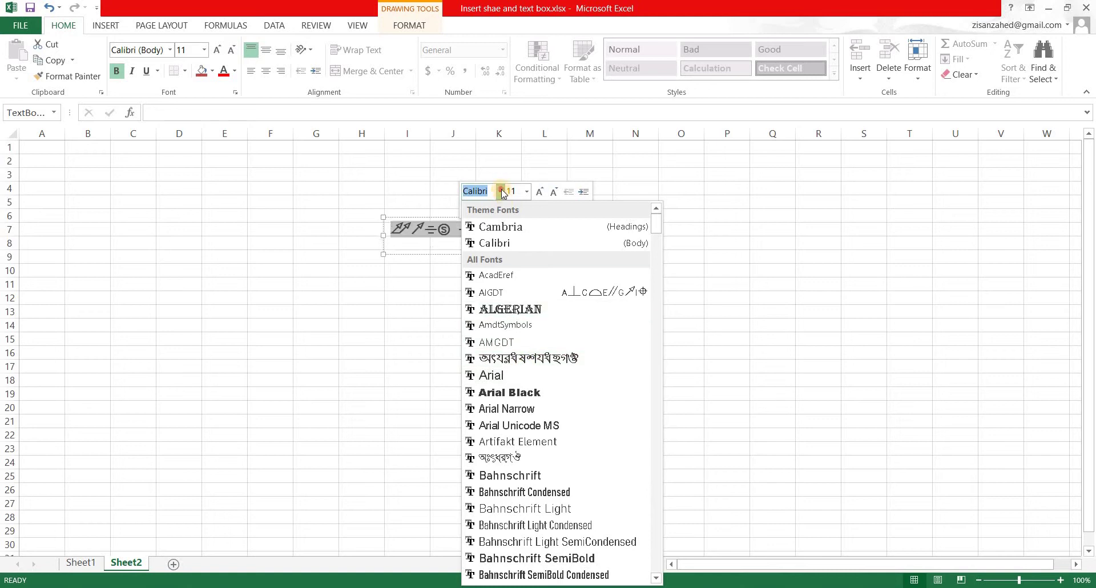
left_click(490, 242)
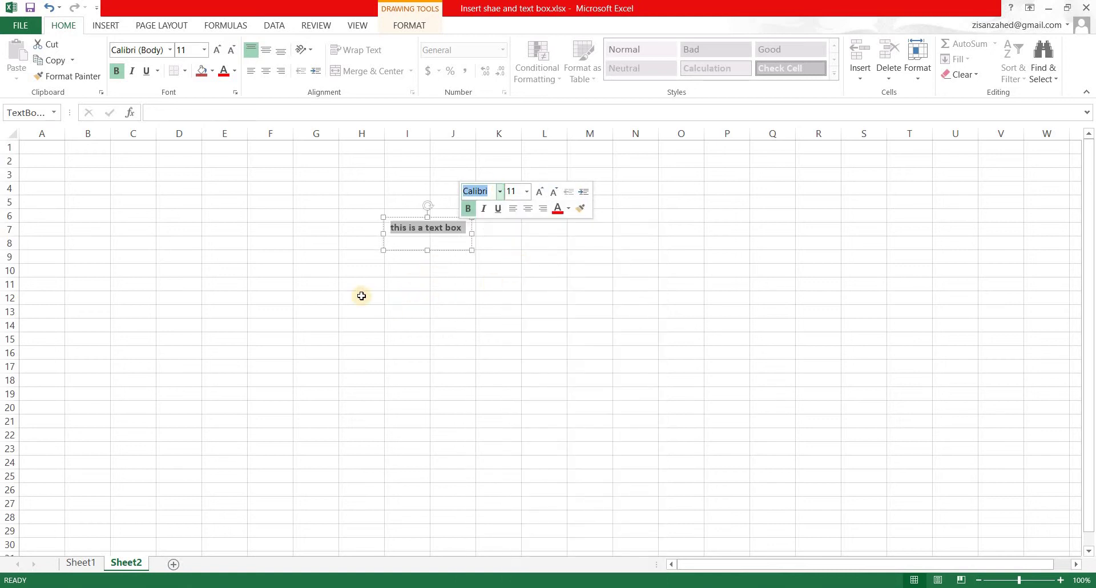
left_click(377, 285)
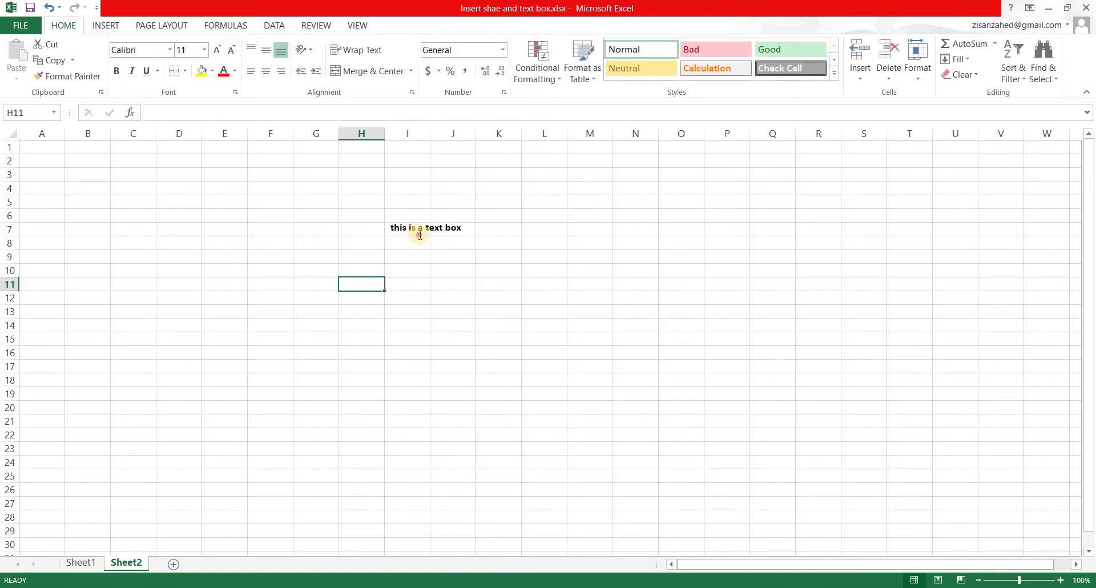
- Move the text box to columns K–L at rows 5 to 7
mouse_move(403, 214)
left_mouse_down()
mouse_move(518, 192)
mouse_move(511, 211)
mouse_move(496, 209)
left_mouse_up()
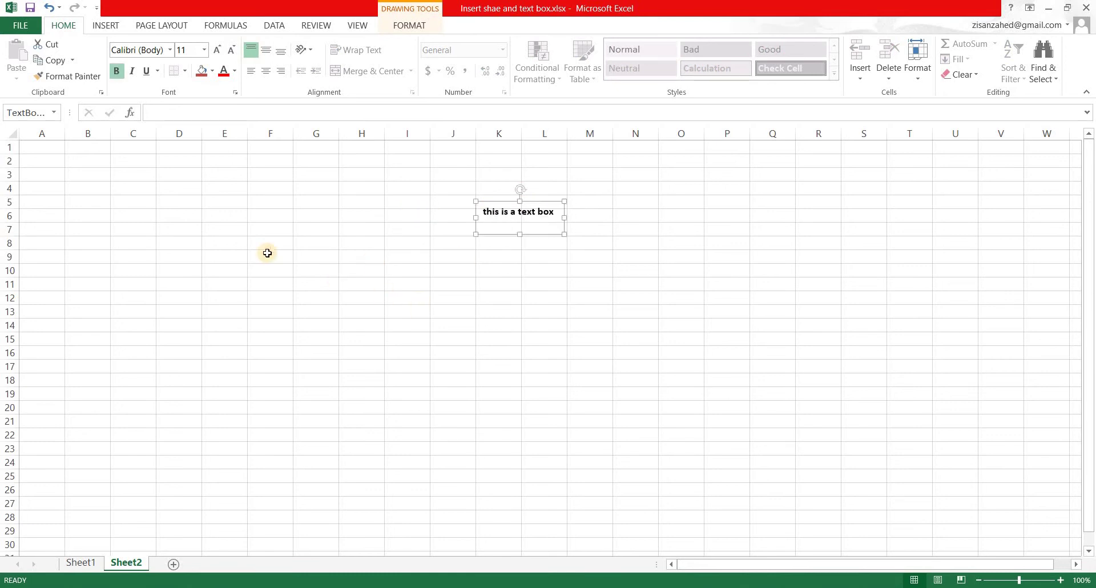
- Enter sample data: "thr" in F7, "vdfvdf" in F8, "rfgjnsf" in G8, "vdfvmdofkvm" in H8 and "dfvmsodkvm" in J8
key("Escape")
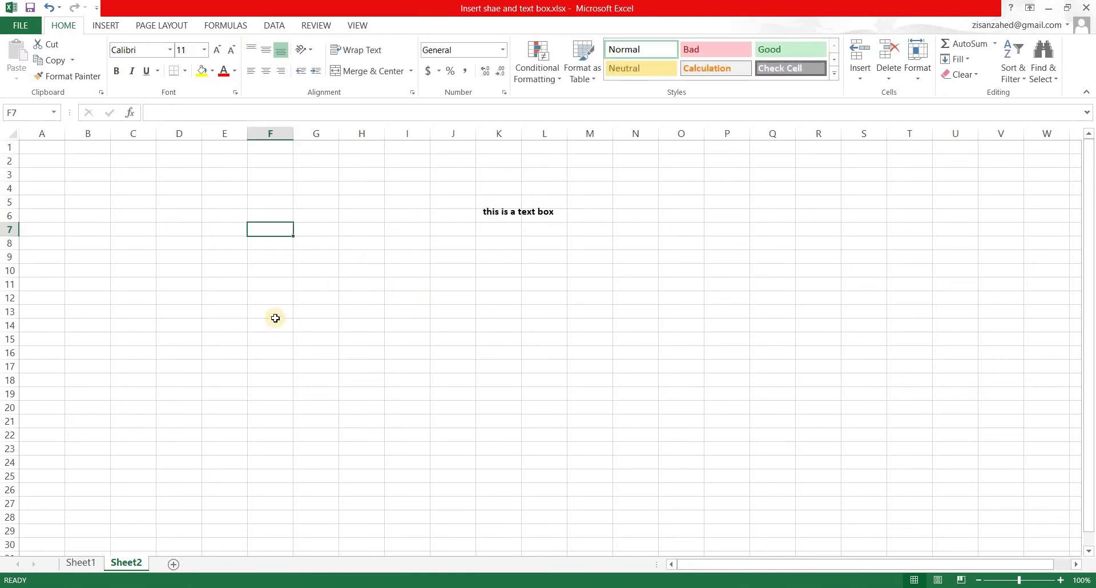
type("thr")
key("Return")
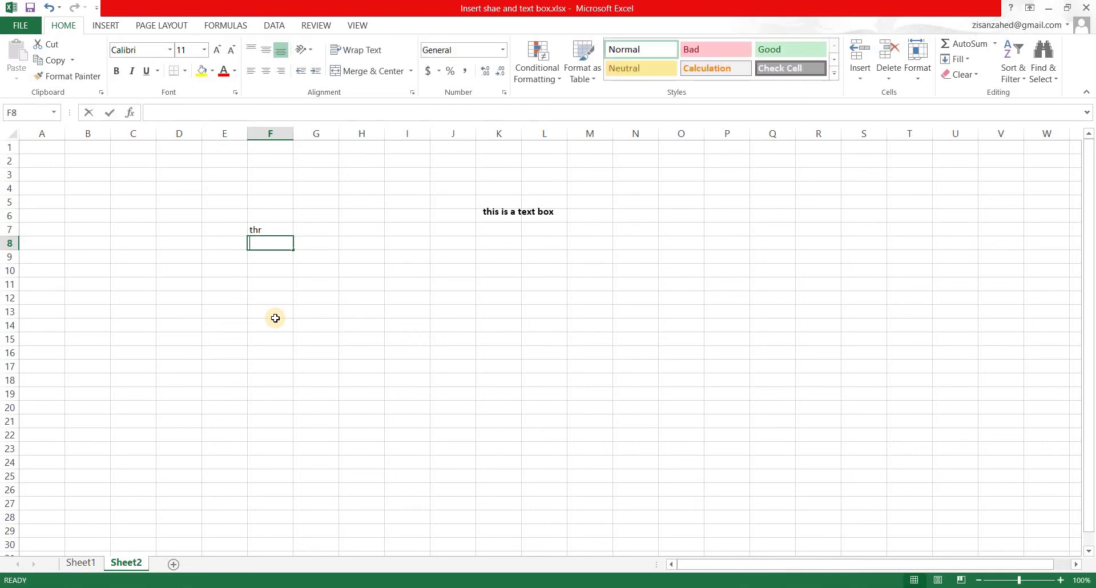
type("vdfvdf")
key("Tab")
type("rfgjnsf")
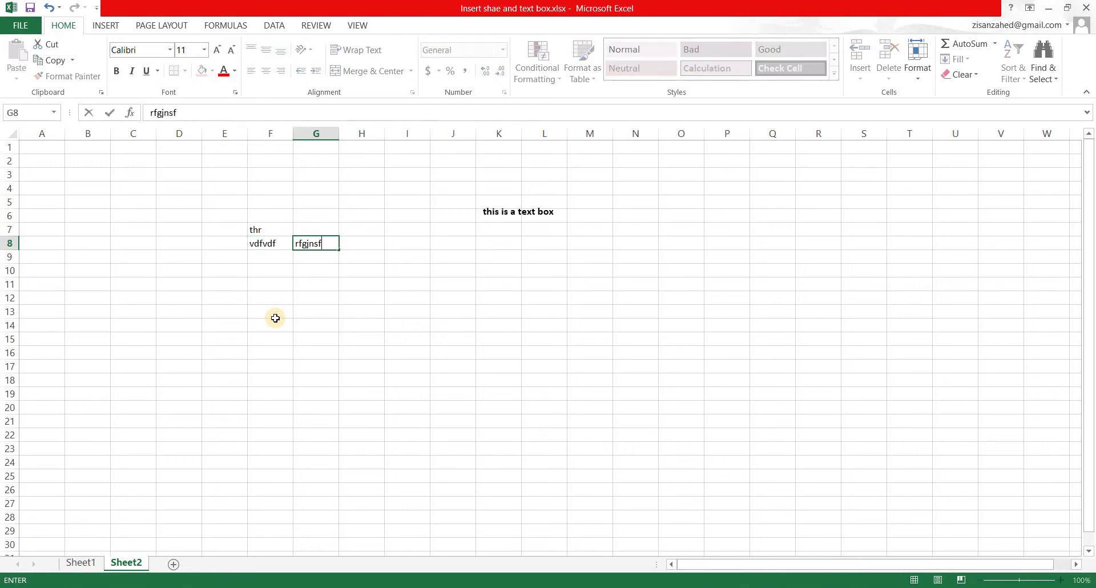
key("Tab")
type("vdfvmdofkvm")
key("Tab")
key("Tab")
type("dfvmsodk")
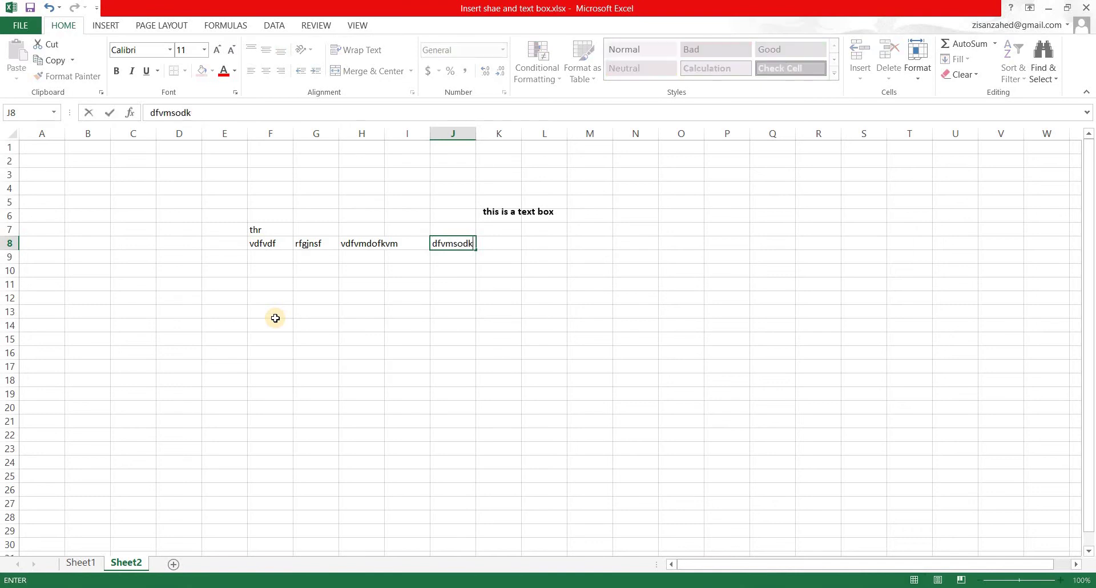
left_click_drag(283, 321, 283, 314)
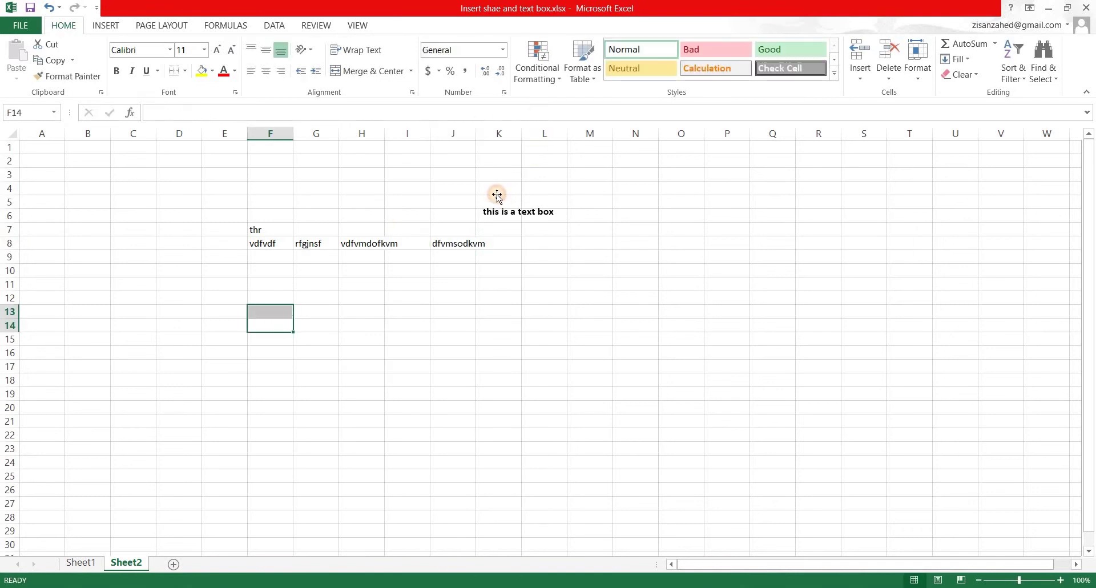
- Place the text box over the row 8 data in columns F–H, and move it up to columns I–K at rows 5 to 7
left_click(497, 200)
left_click(506, 221)
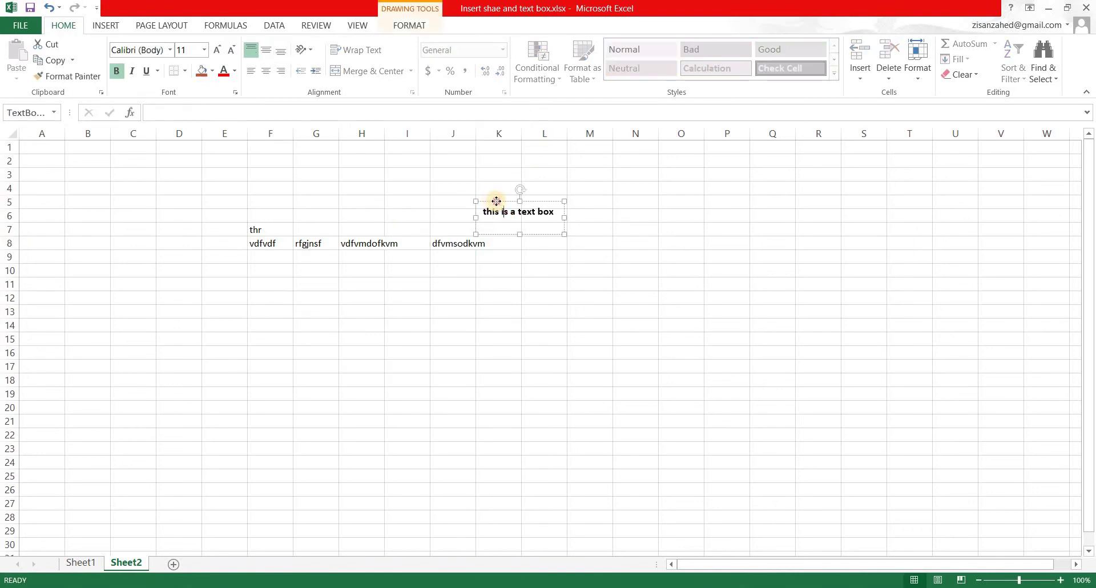
left_click_drag(497, 201, 280, 234)
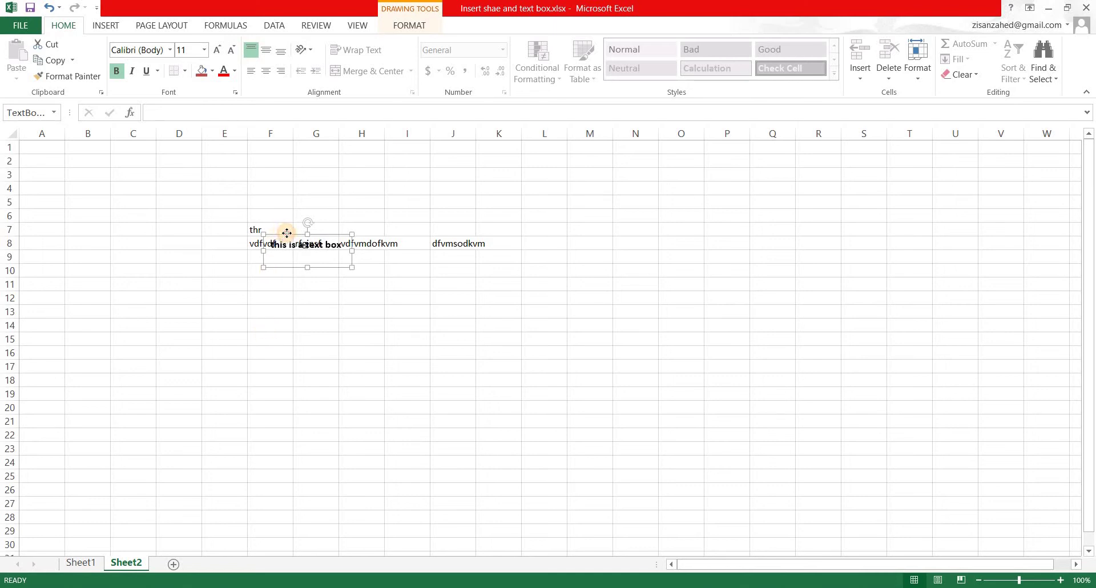
left_click_drag(287, 233, 418, 196)
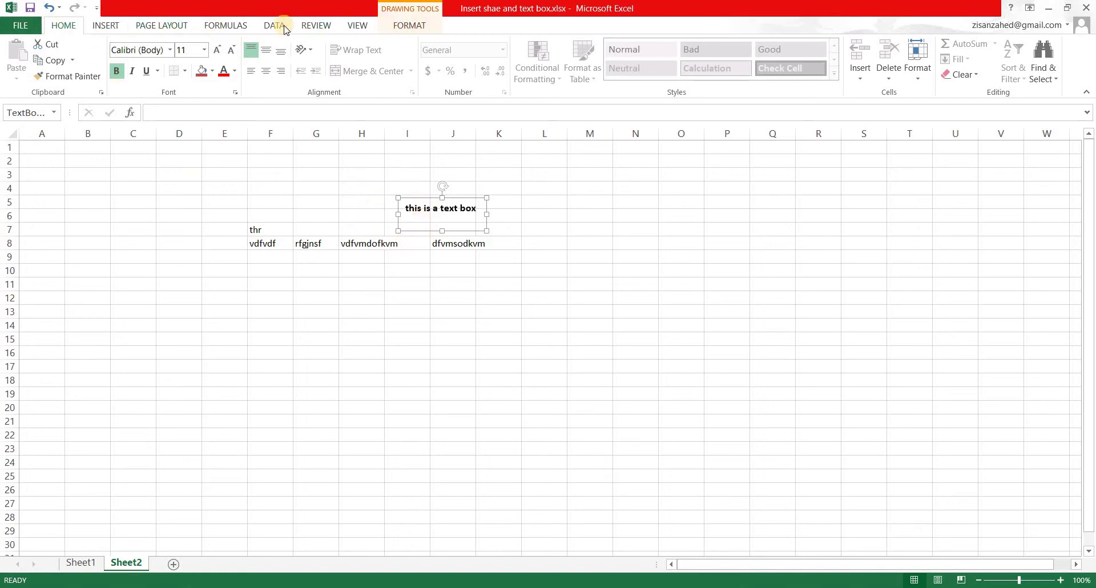
left_click(599, 275)
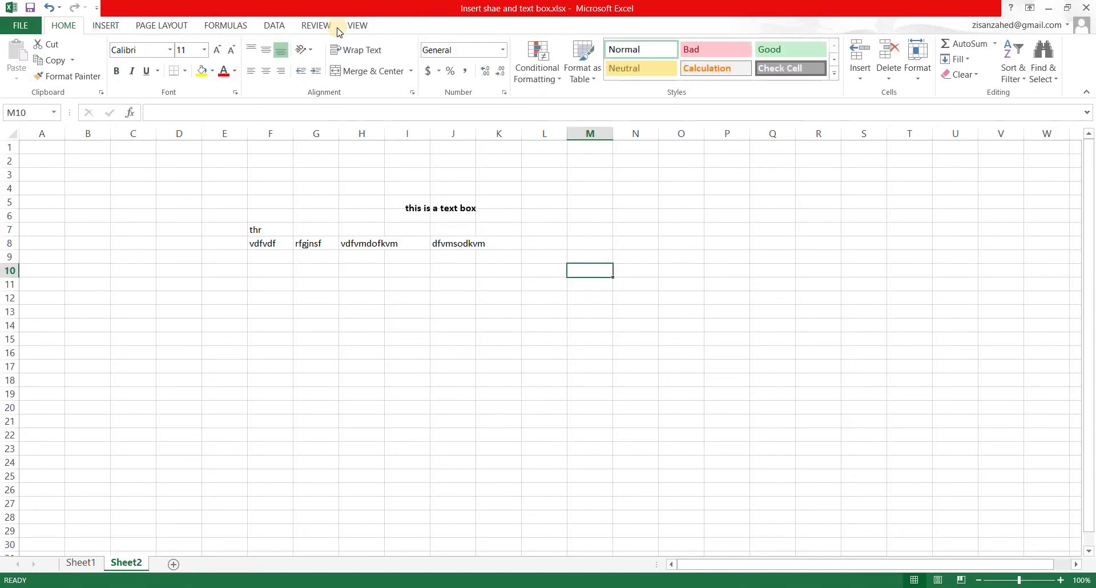
- Try the black, green and orange outline shape styles on the text box and apply the blue outline style
left_click(423, 199)
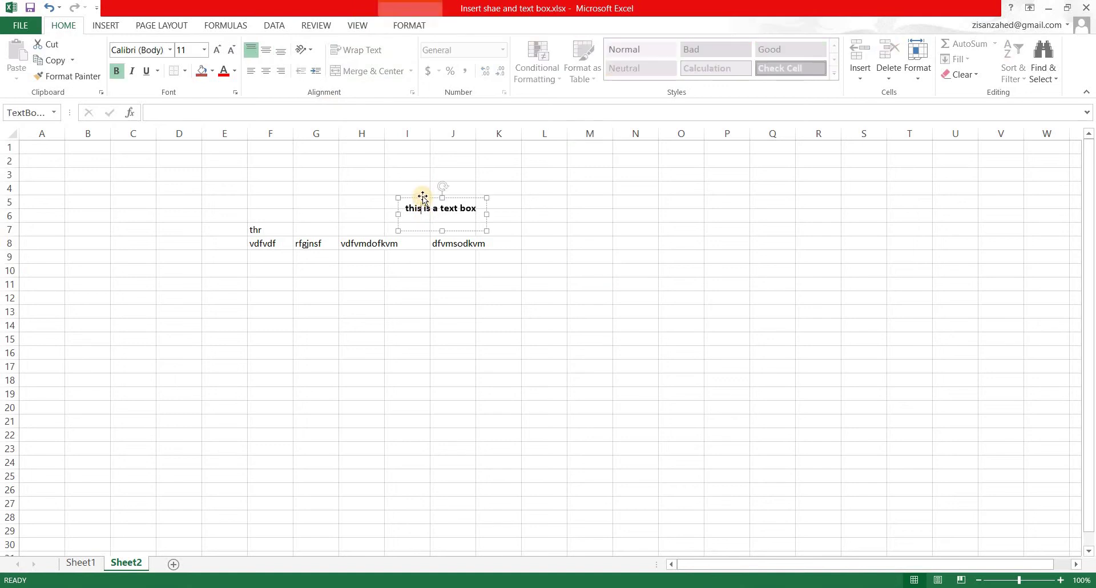
left_click(412, 198)
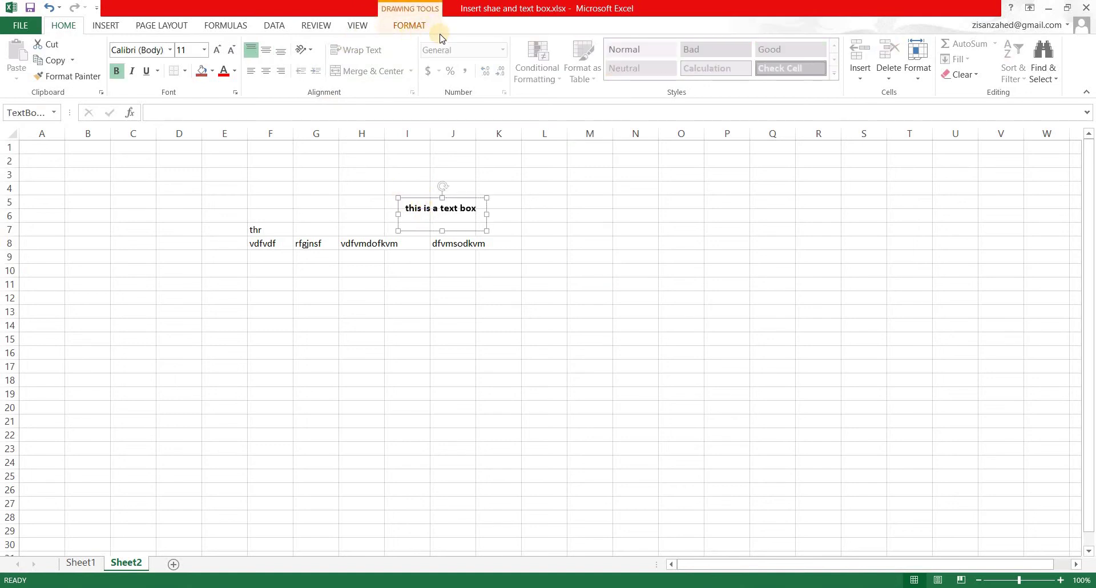
left_click(408, 28)
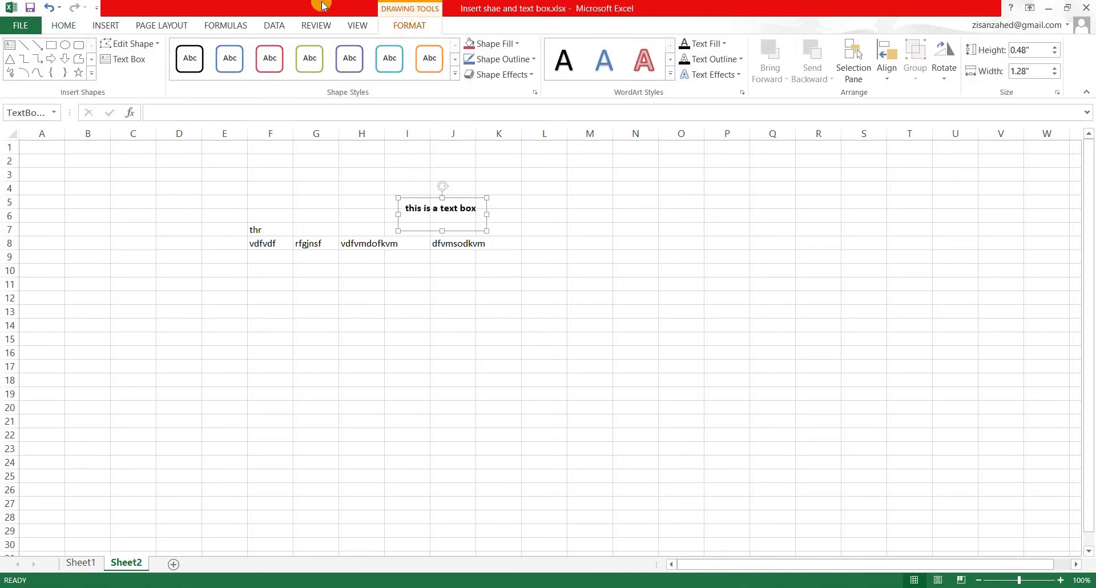
left_click(190, 65)
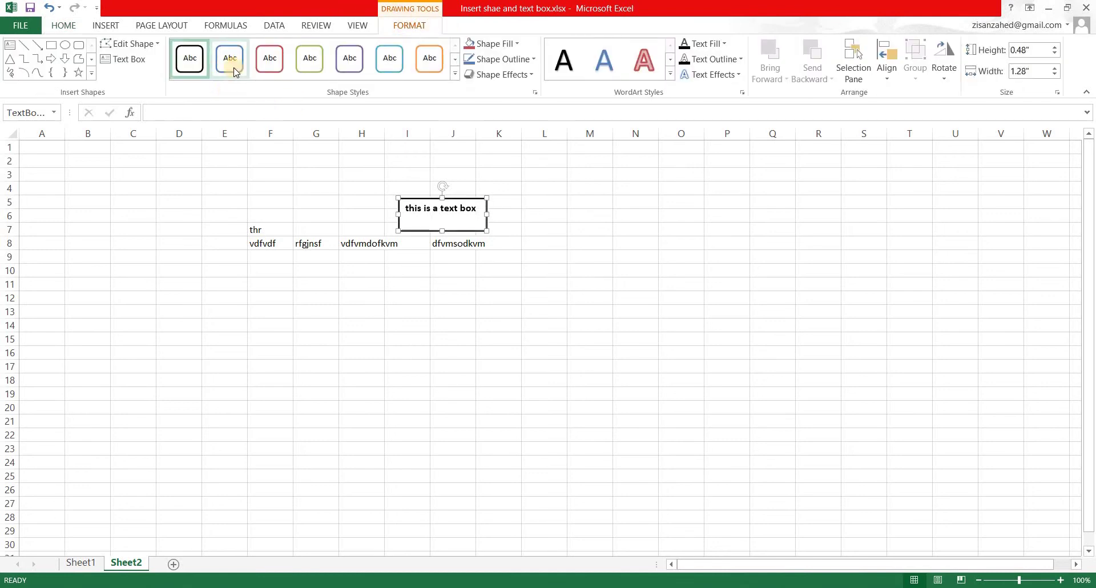
left_click(309, 62)
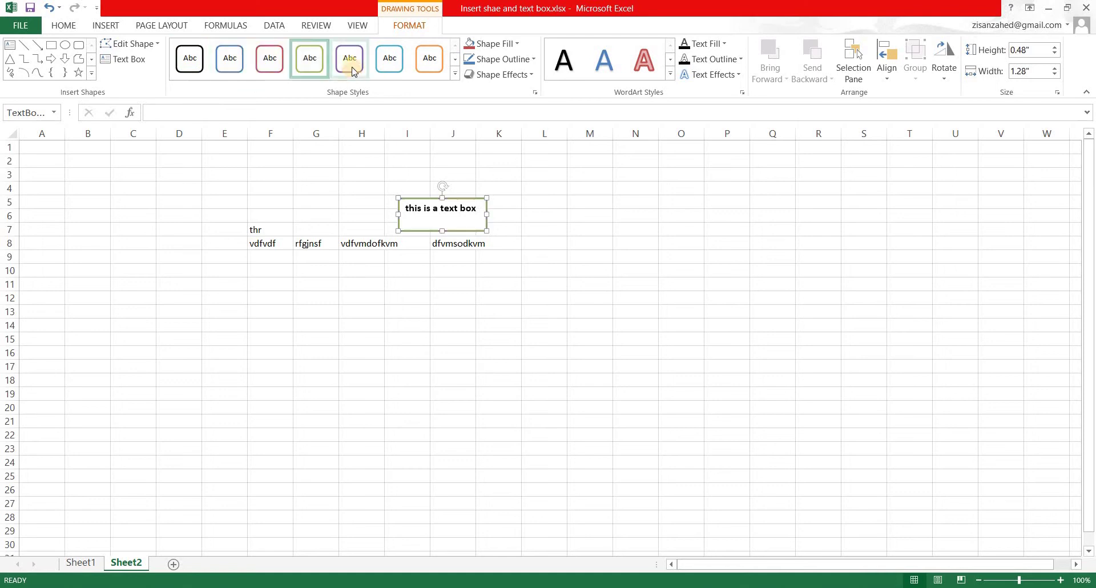
left_click(429, 63)
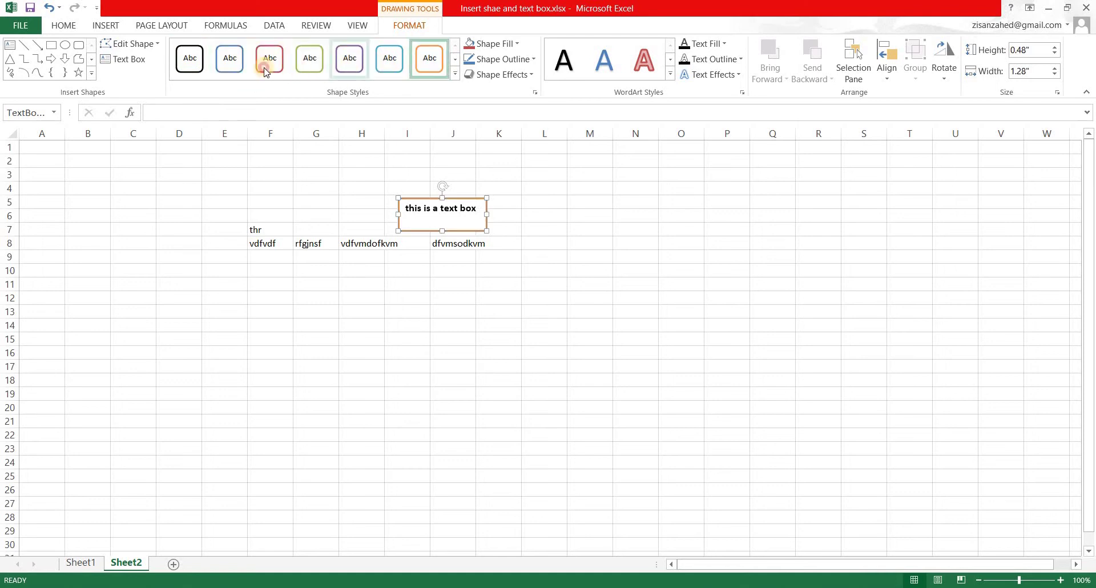
left_click(229, 66)
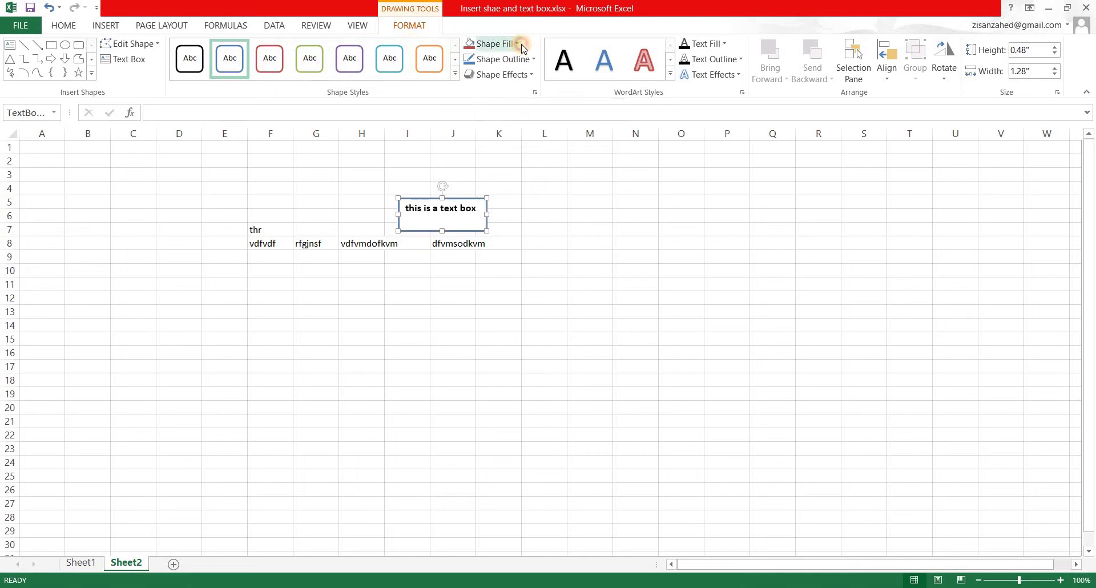
- Move the text box up to rows 4 and 5 in columns I–K
left_click(520, 45)
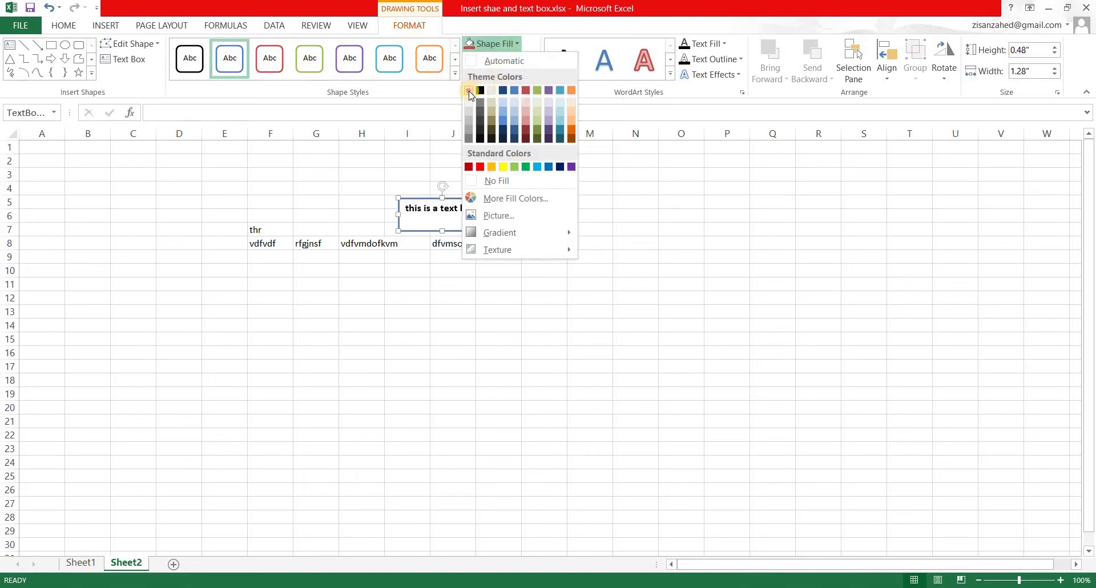
left_click(426, 200)
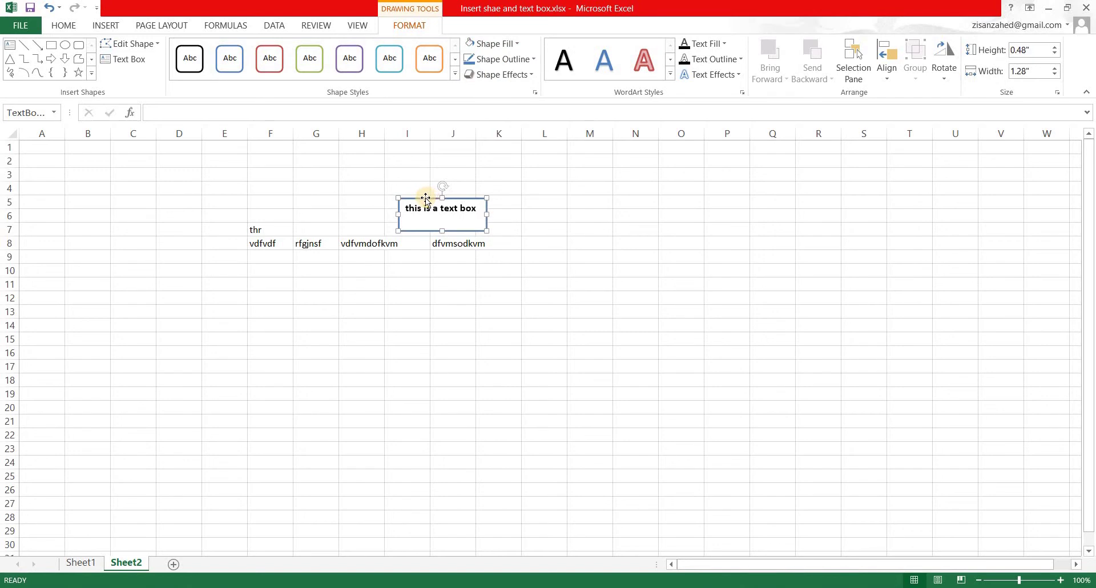
mouse_move(425, 197)
left_mouse_down()
mouse_move(525, 210)
mouse_move(298, 218)
mouse_move(376, 219)
mouse_move(425, 178)
left_mouse_up()
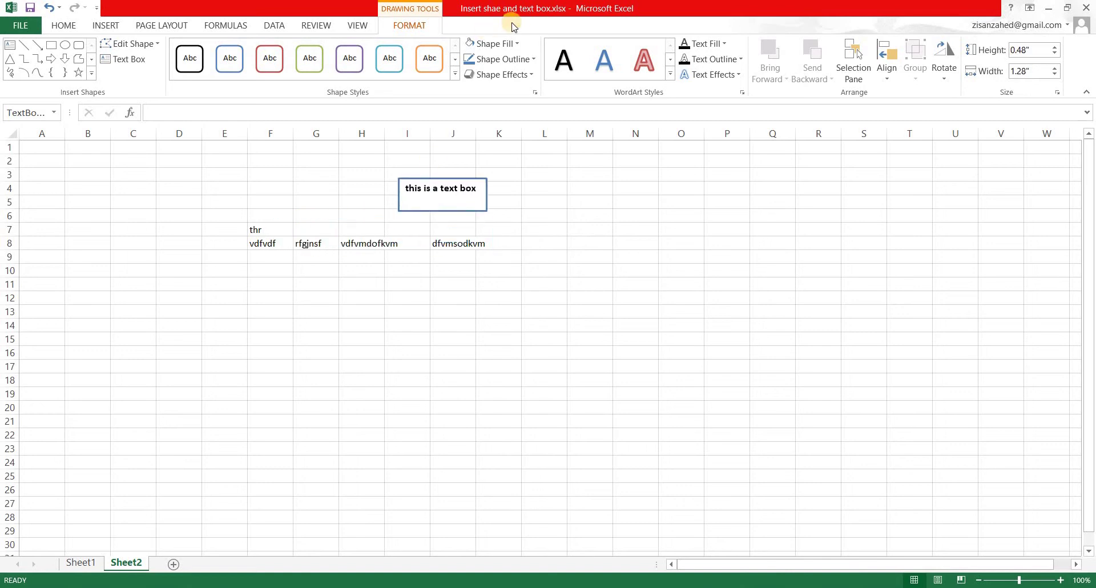
- Try a yellow shape fill on the text box and change the fill back to white
left_click(494, 44)
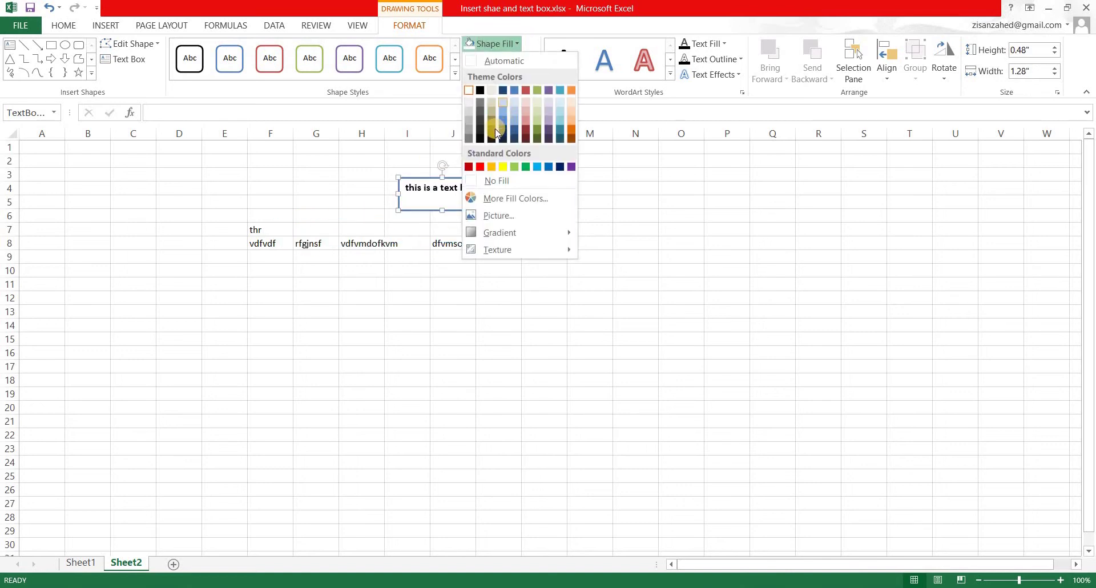
left_click(502, 167)
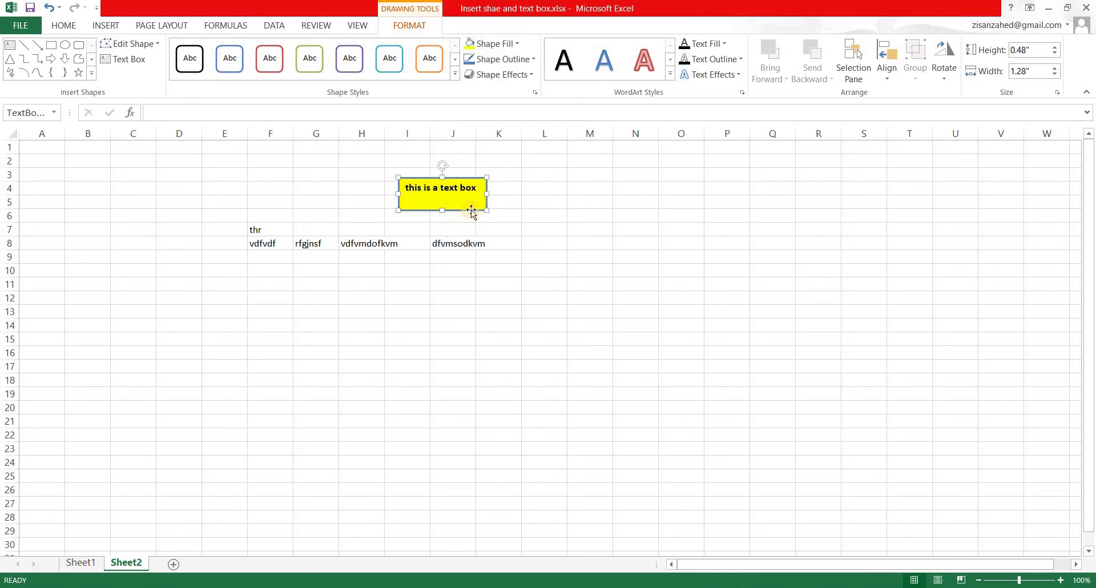
left_click(515, 44)
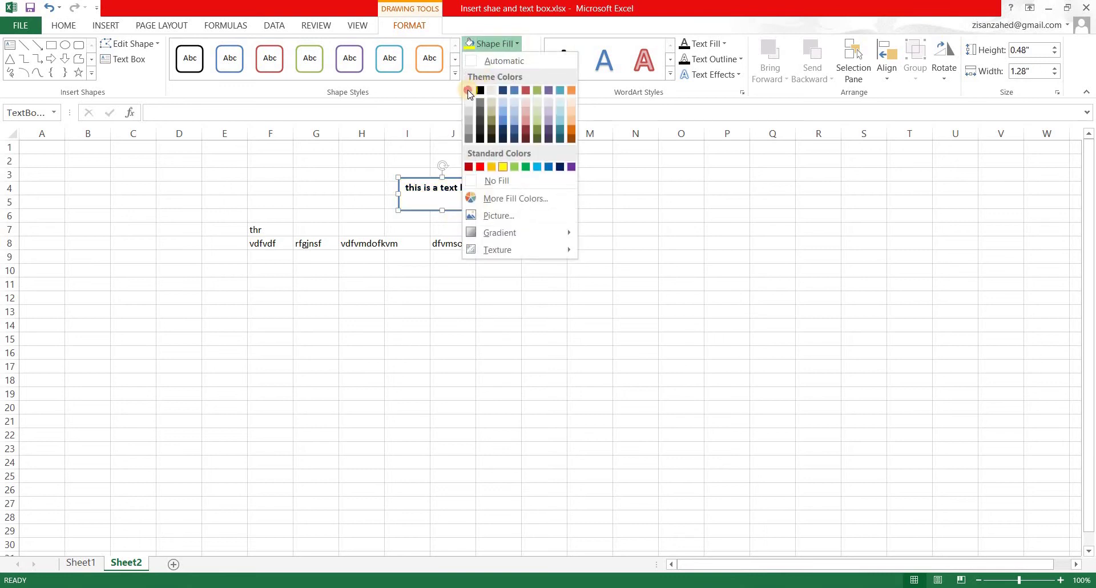
left_click(472, 90)
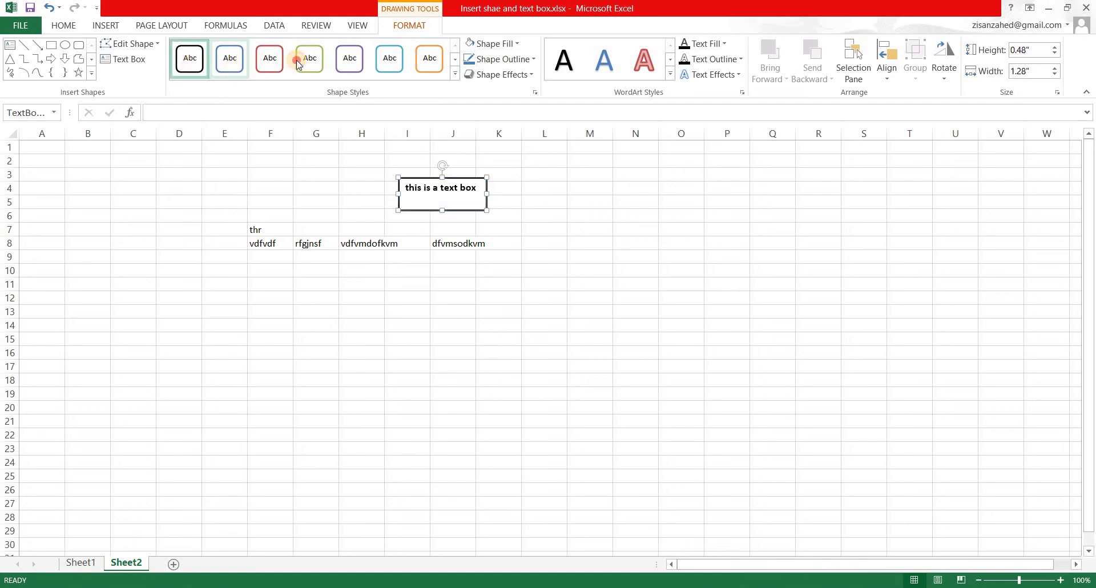
- Try solid blue and aqua and gradient orange and red shape styles on the text box, and apply the aqua outline style
left_click(455, 60)
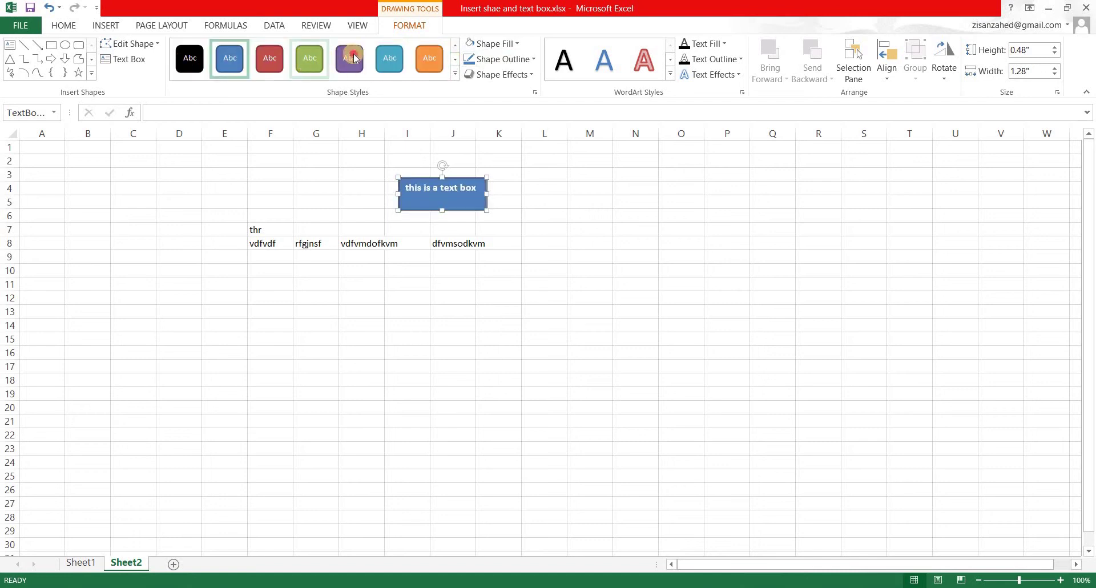
left_click(455, 60)
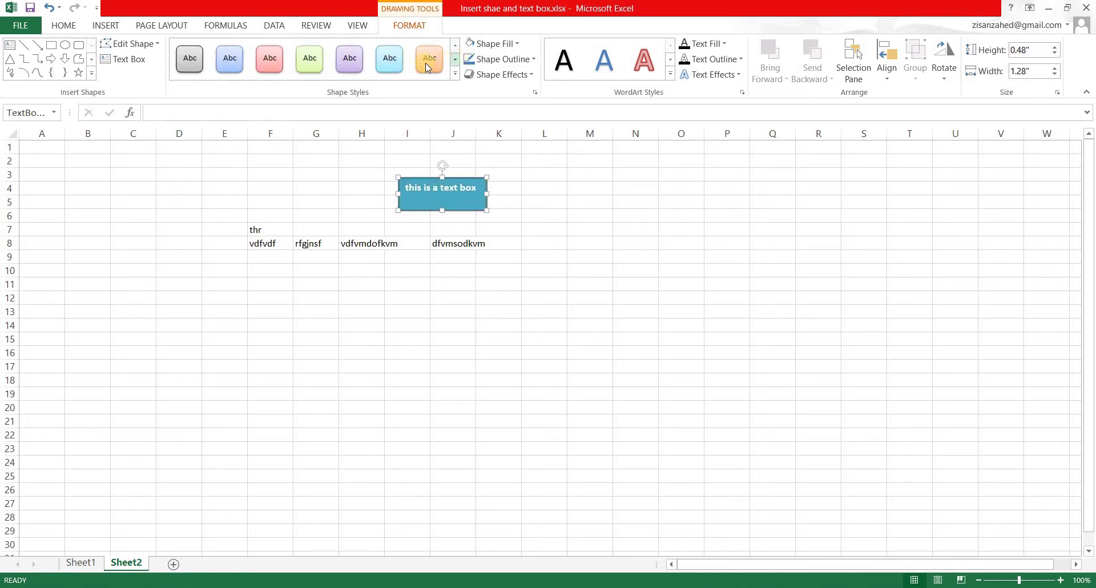
left_click(269, 58)
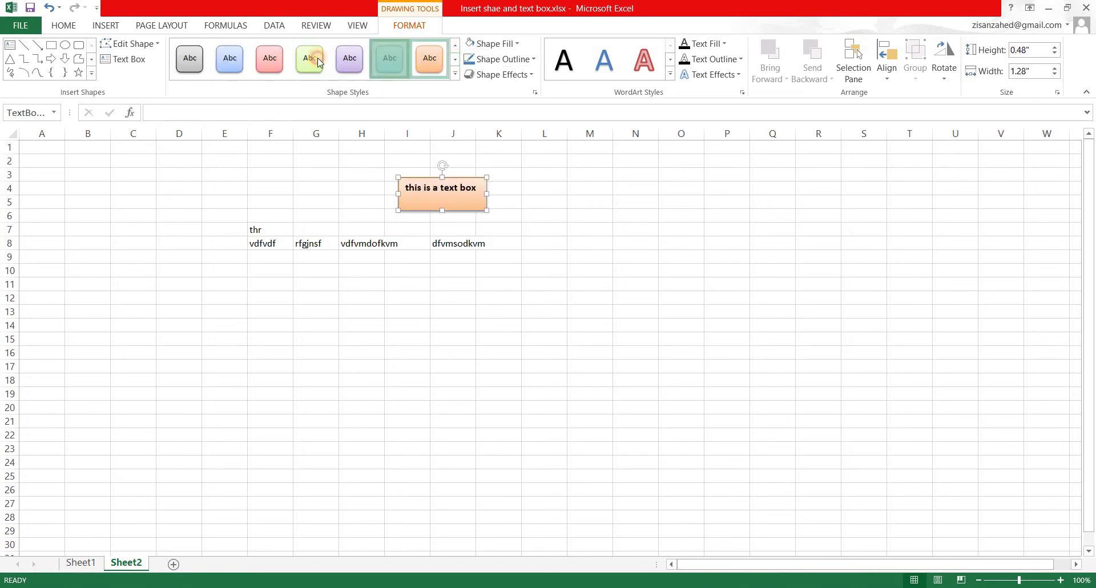
left_click(455, 45)
left_click(455, 45)
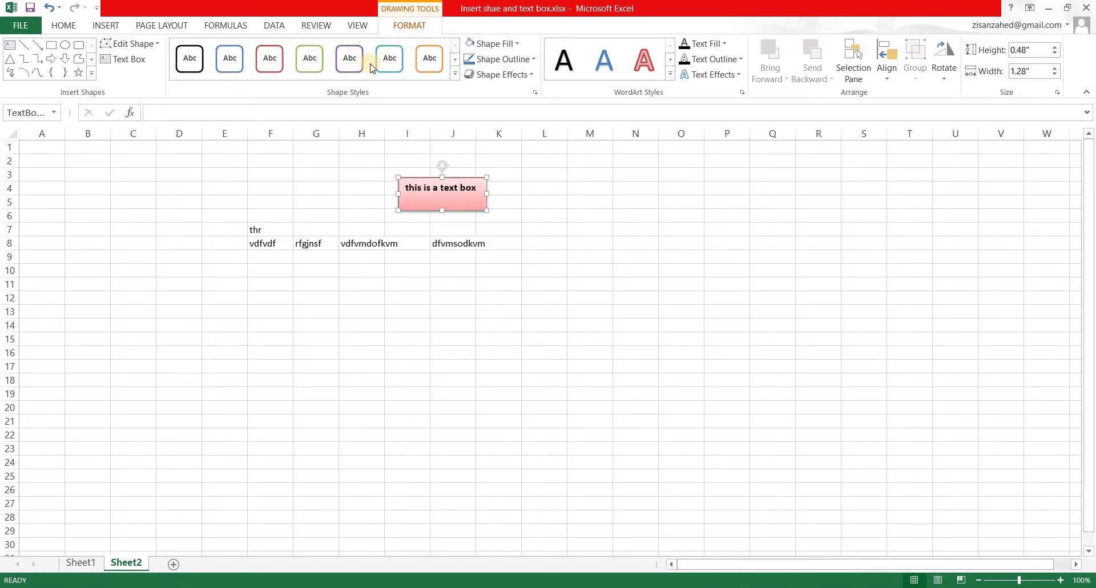
- Try a 6 pt outline weight on the text box and set the weight to 1 pt
left_click(533, 59)
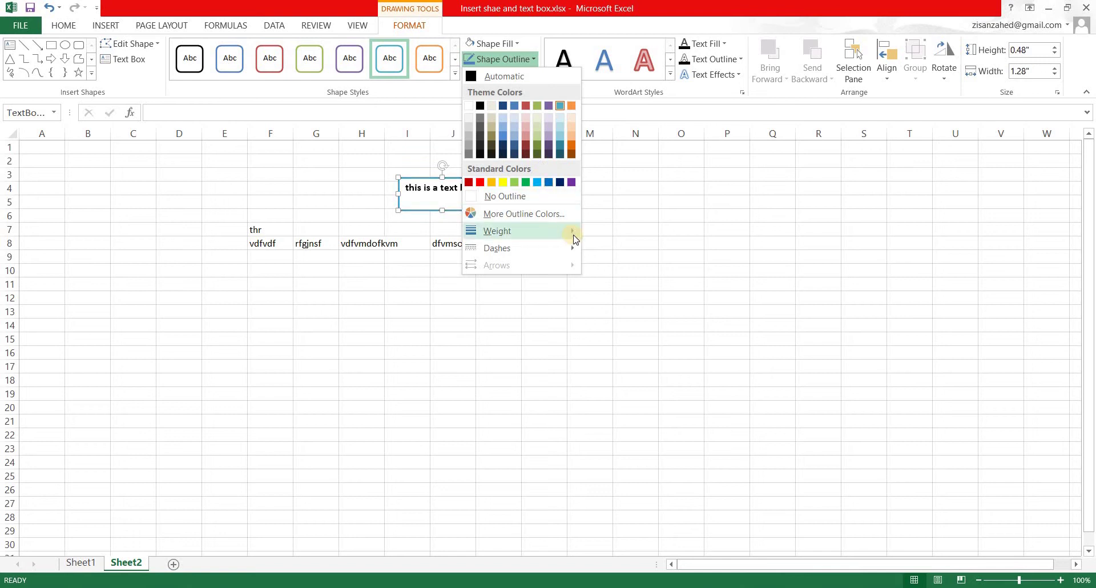
mouse_move(573, 239)
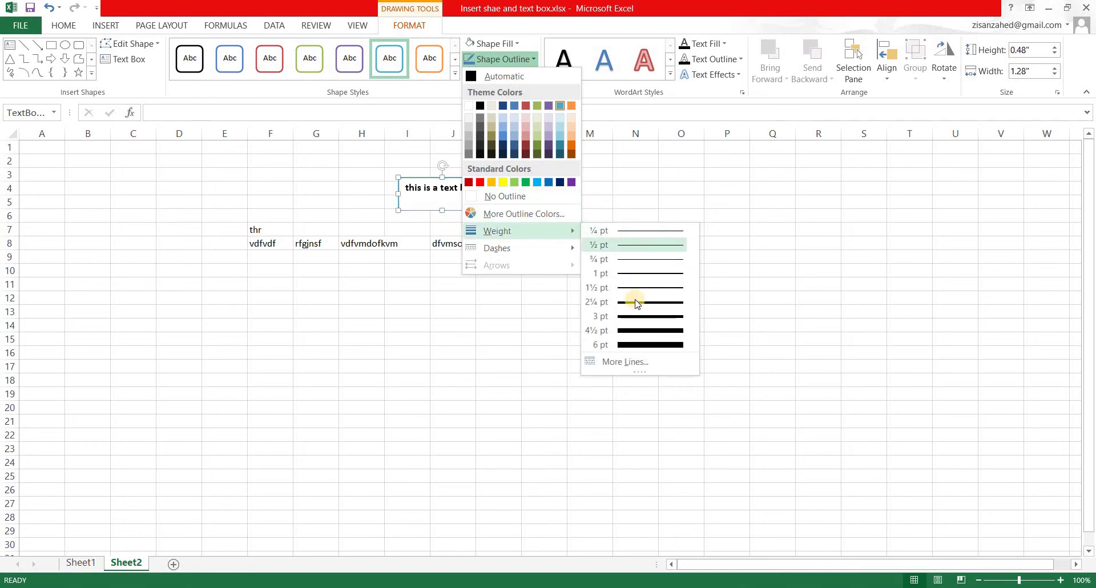
left_click(634, 345)
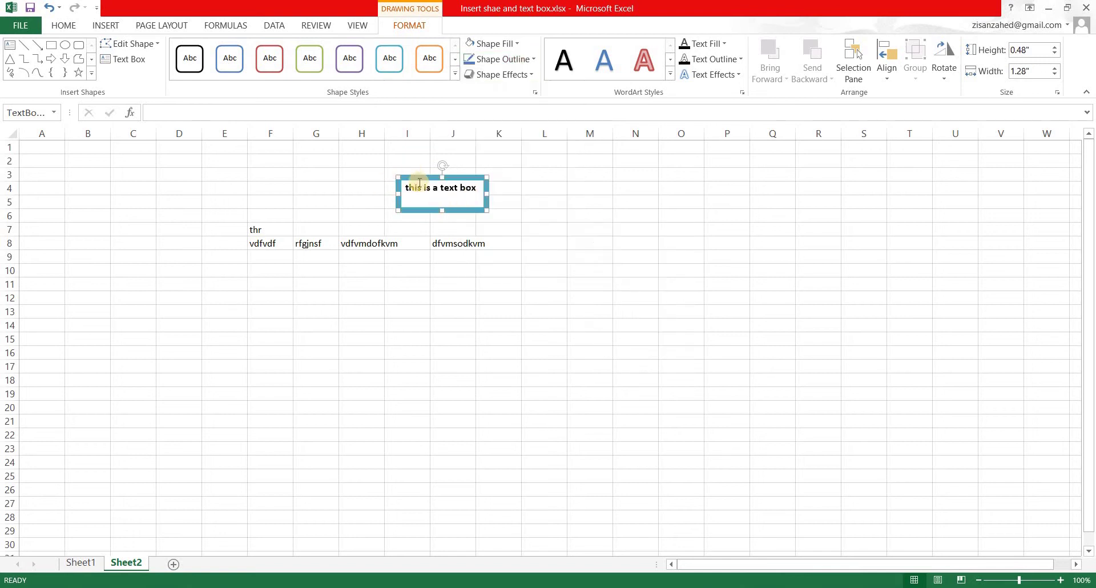
left_click(530, 59)
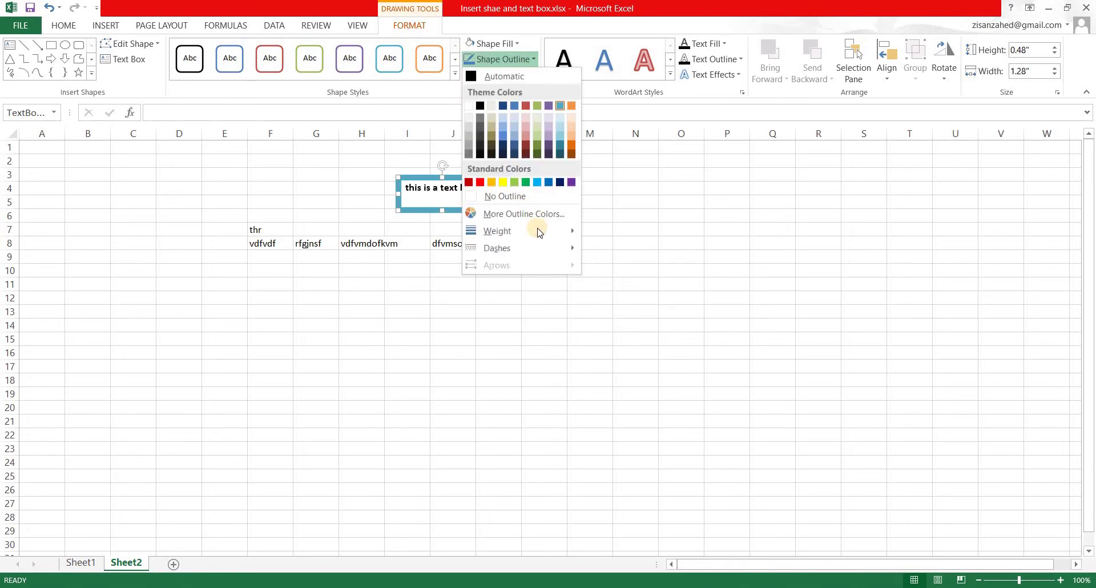
mouse_move(541, 230)
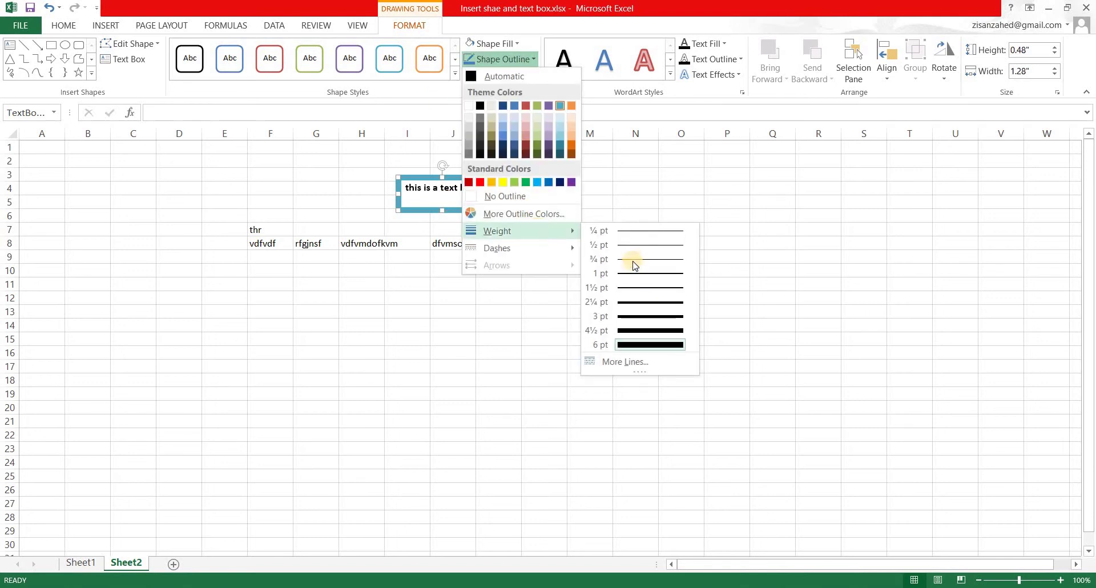
left_click(596, 272)
- View the outline dash options without applying one, and move the text box to columns H–J at rows 3 to 5
left_click(510, 59)
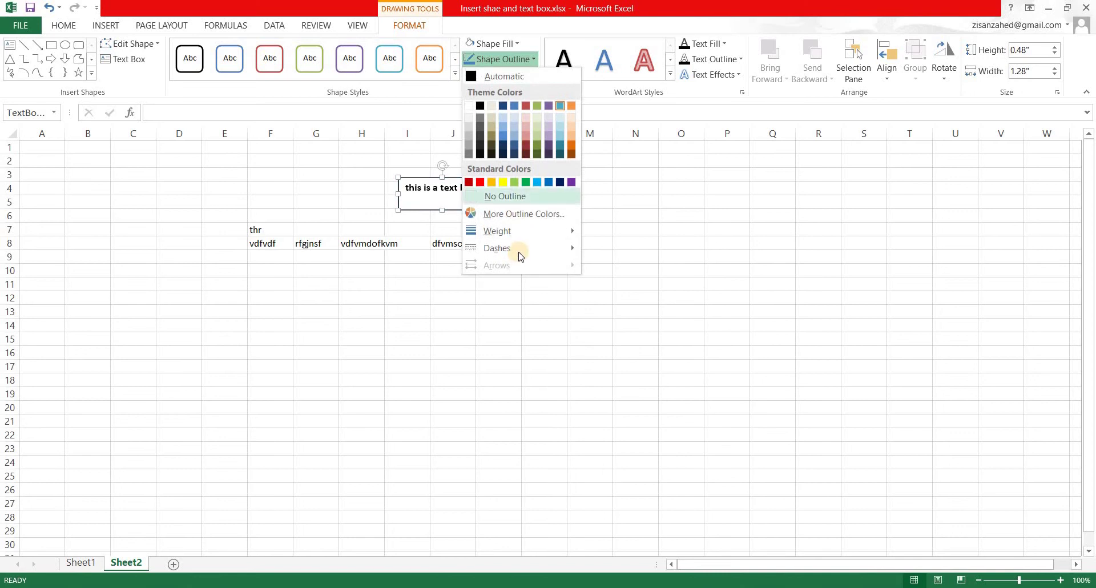
mouse_move(533, 248)
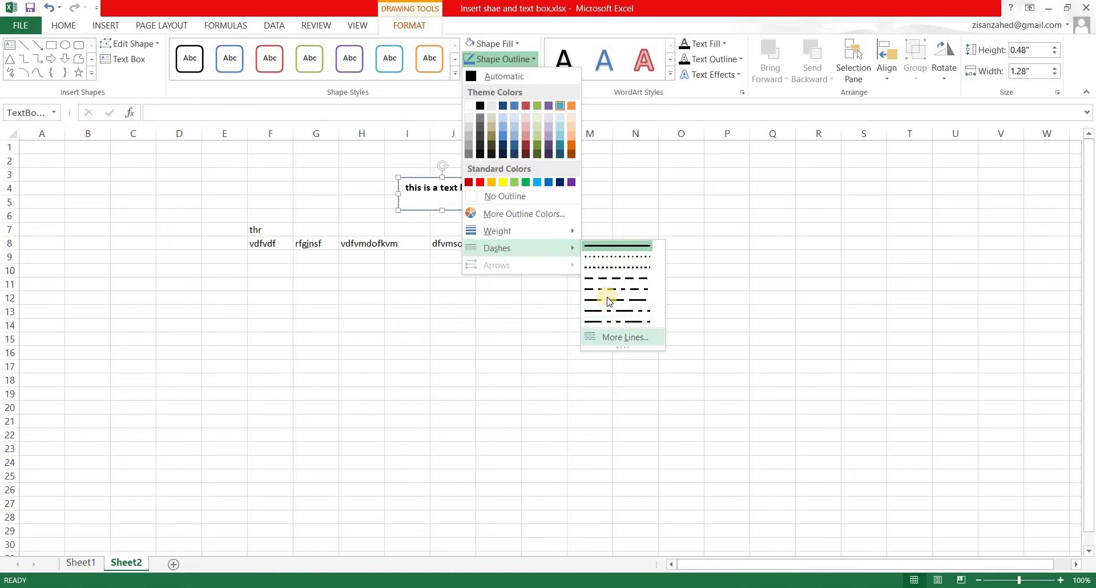
left_click(418, 98)
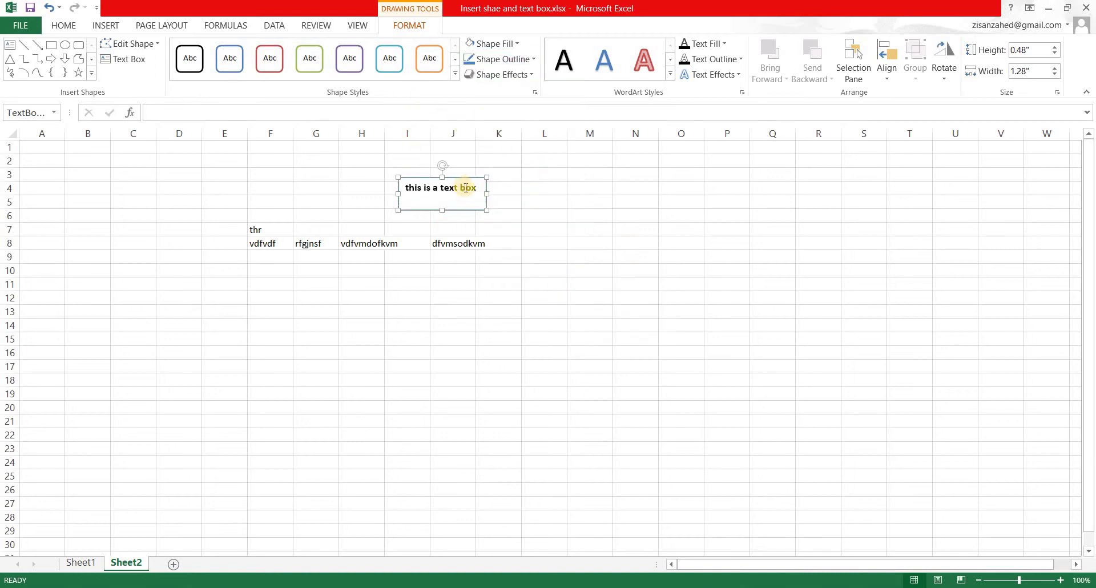
left_click_drag(420, 179, 370, 170)
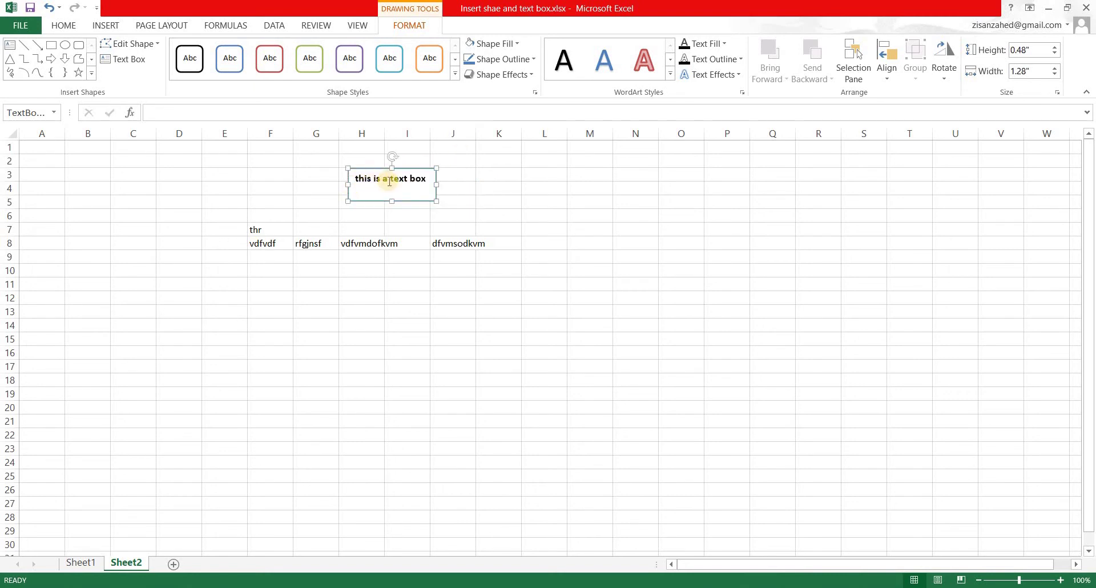
left_click(525, 200)
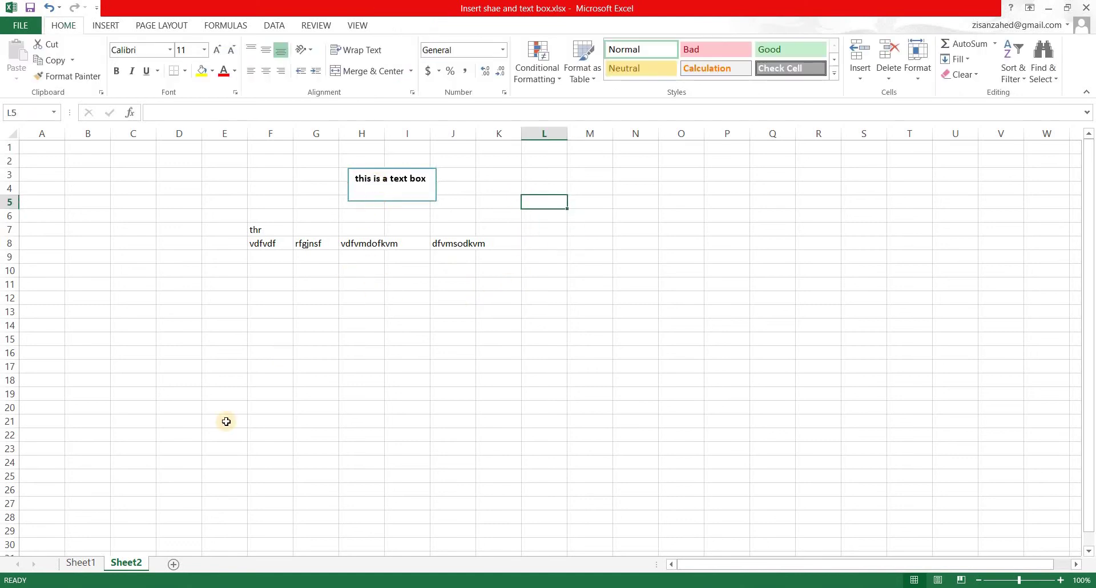
- Switch to Sheet1 and shift the grading instructions text box so it starts at column J, row 5
left_click(86, 563)
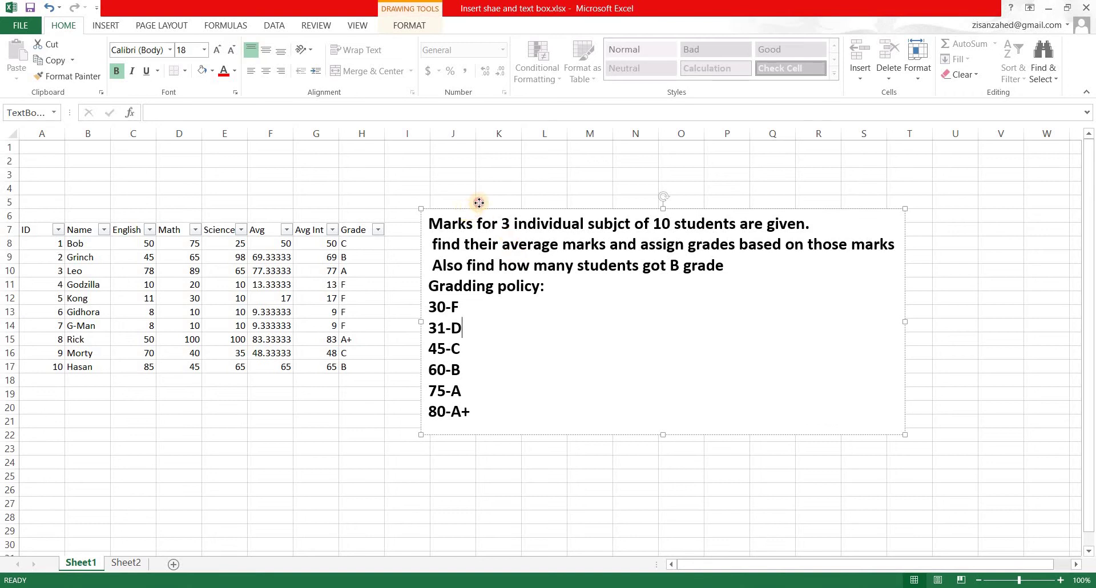
left_click_drag(479, 203, 507, 406)
left_click(563, 335)
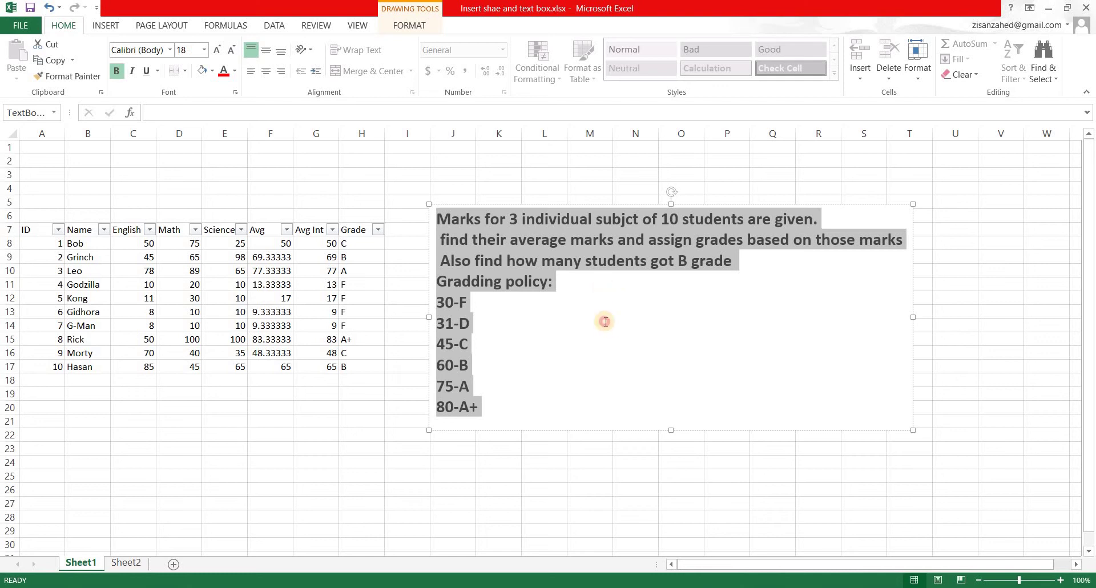
left_click(604, 287)
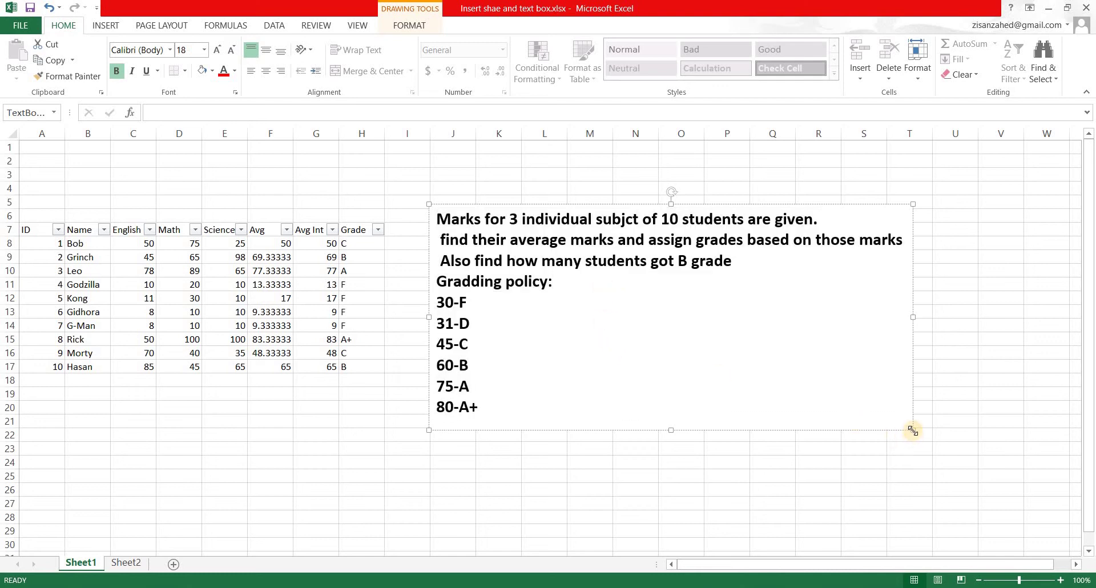
- Shrink the grading text box to columns J–K at rows 5 to 9, and enlarge it to reach column U and about row 24
left_click_drag(913, 431, 519, 261)
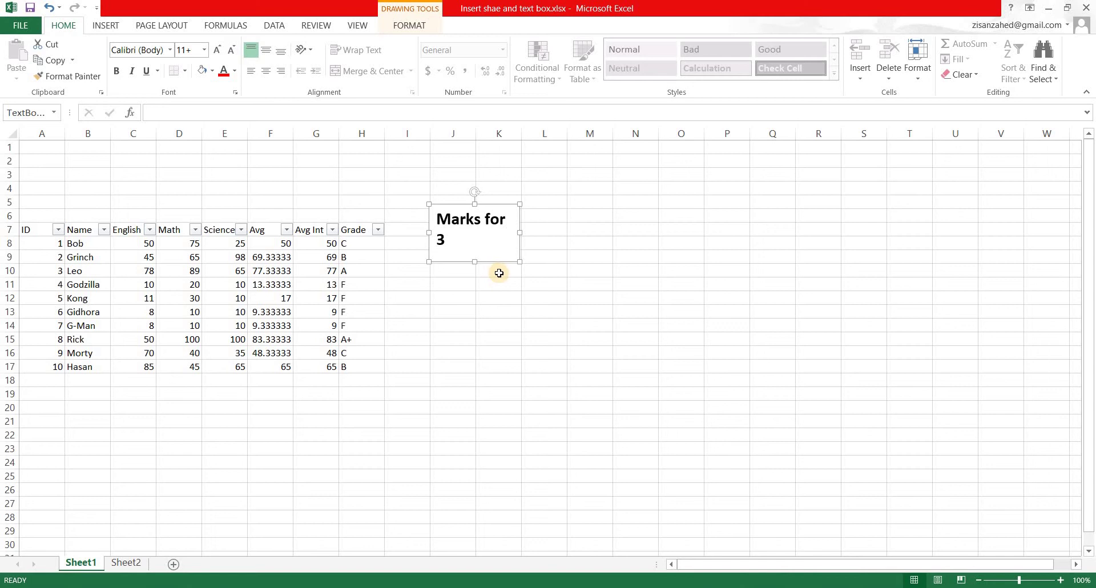
left_click_drag(519, 262, 960, 481)
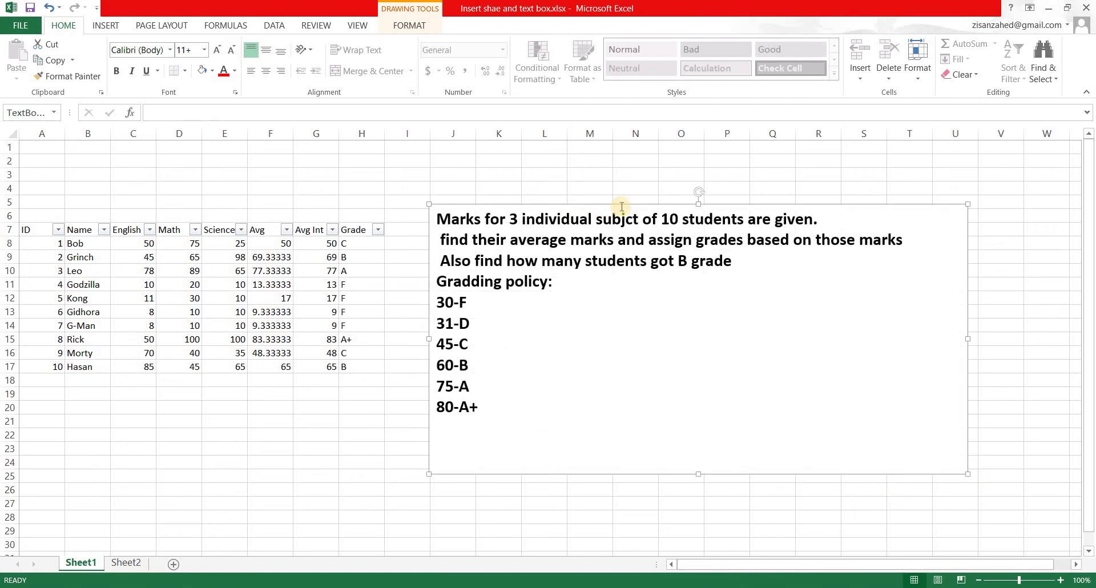
- Move the grading text box up to start at row 4 beside column I, and adjust its lower edge to row 23
left_click_drag(620, 205, 609, 185)
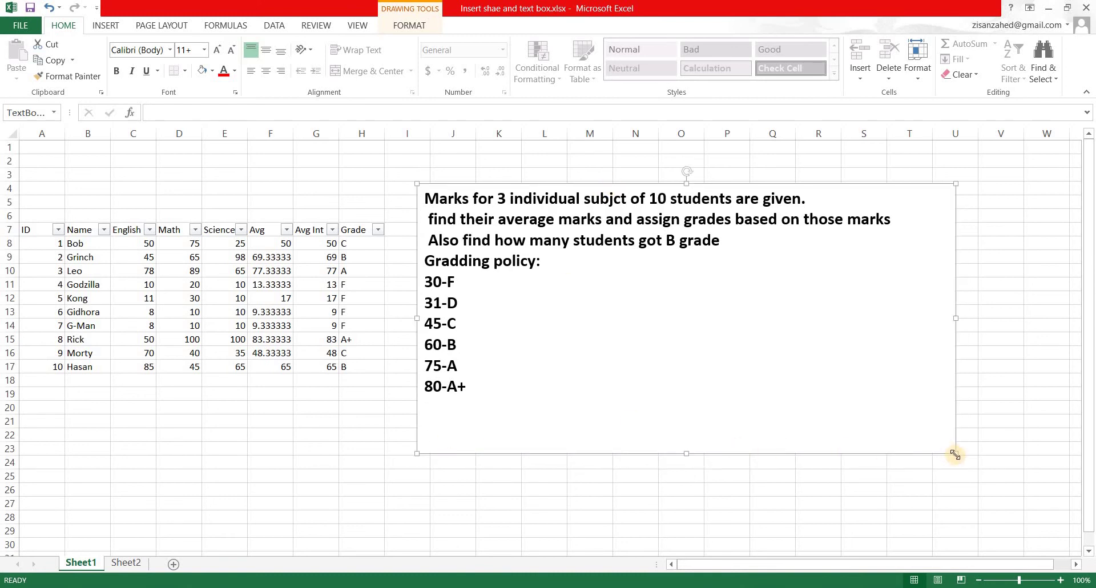
mouse_move(954, 454)
left_mouse_down()
mouse_move(854, 388)
mouse_move(905, 440)
mouse_move(956, 457)
left_mouse_up()
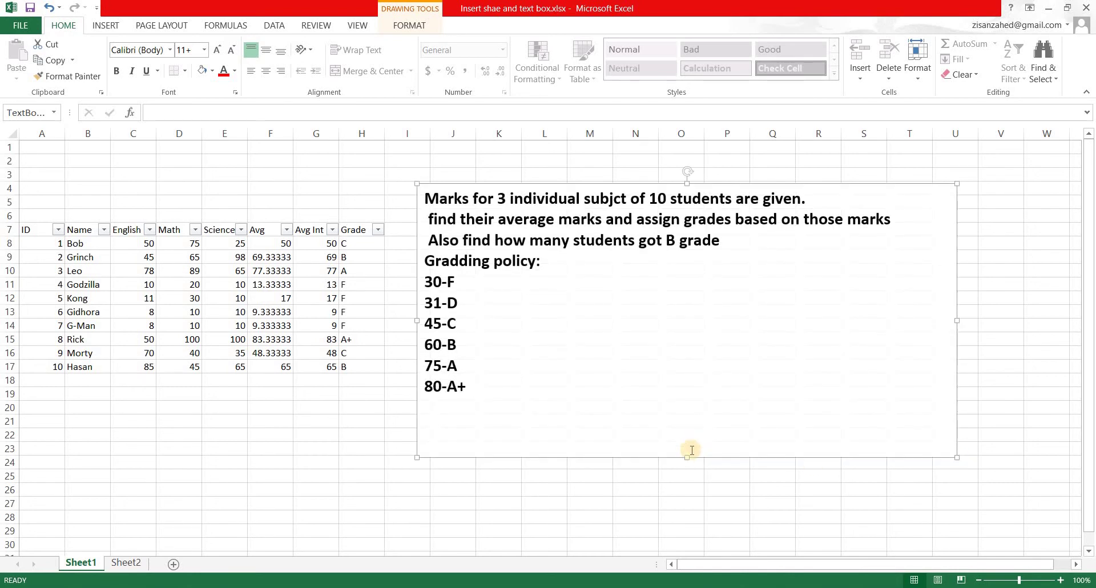
mouse_move(687, 457)
left_mouse_down()
mouse_move(686, 391)
mouse_move(687, 491)
mouse_move(687, 450)
left_mouse_up()
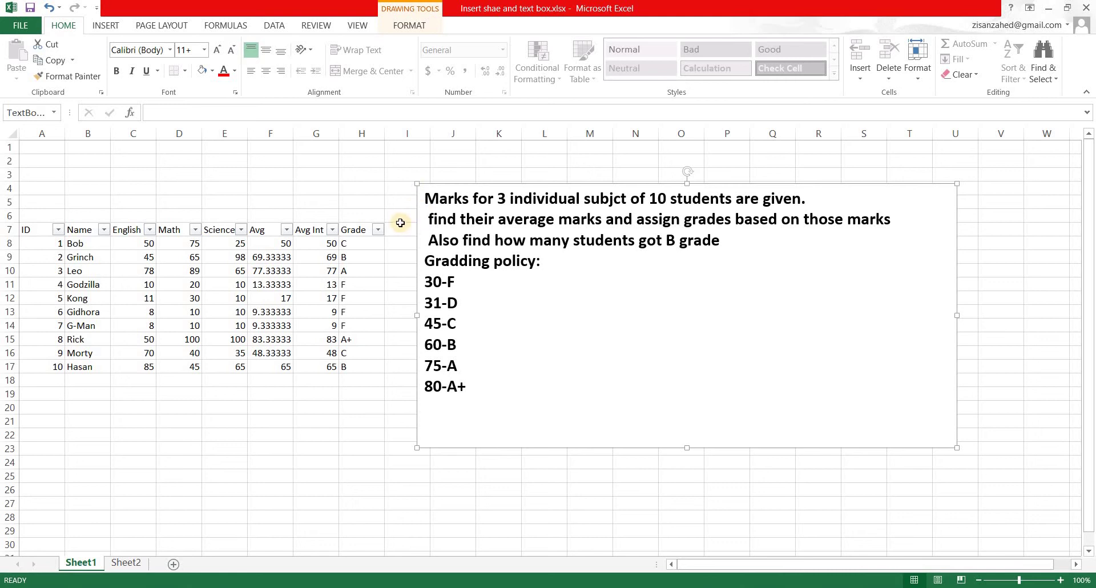
left_click(382, 187)
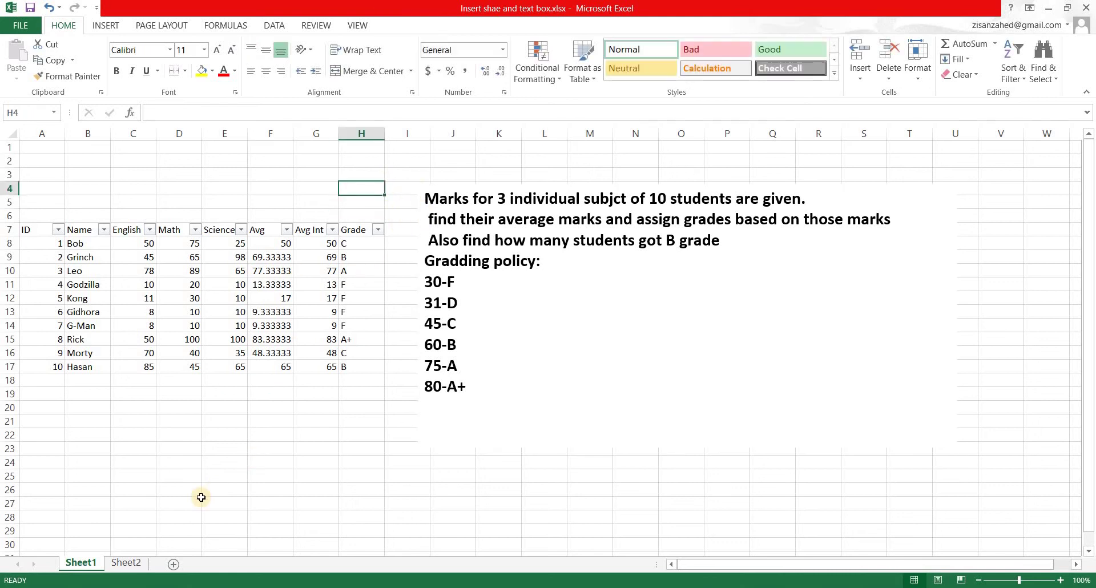
- Switch to Sheet2 and deselect its text box by selecting cell I15
left_click(126, 572)
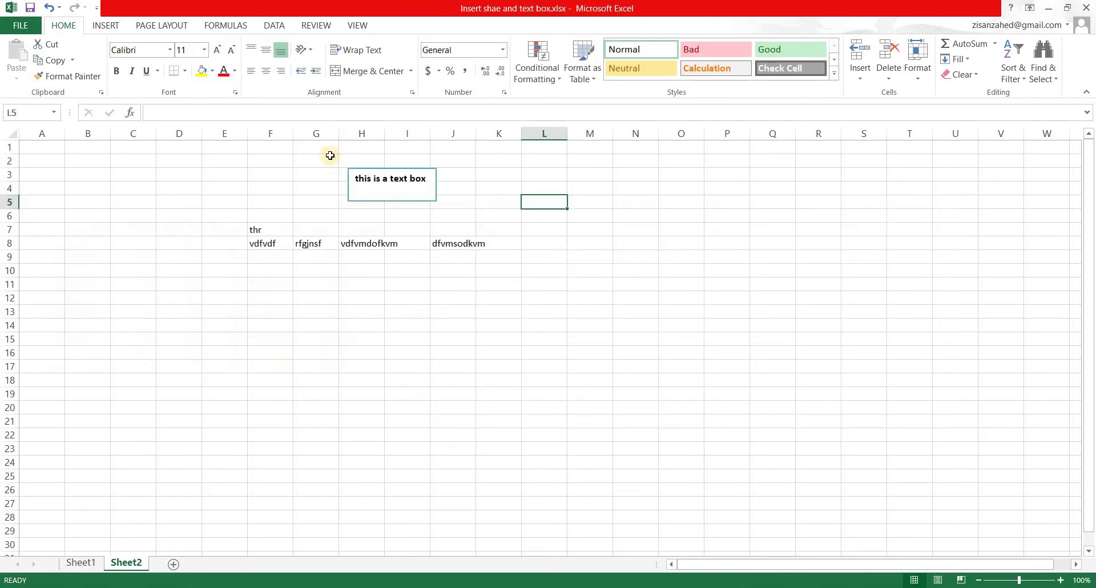
left_click(362, 170)
left_click(407, 339)
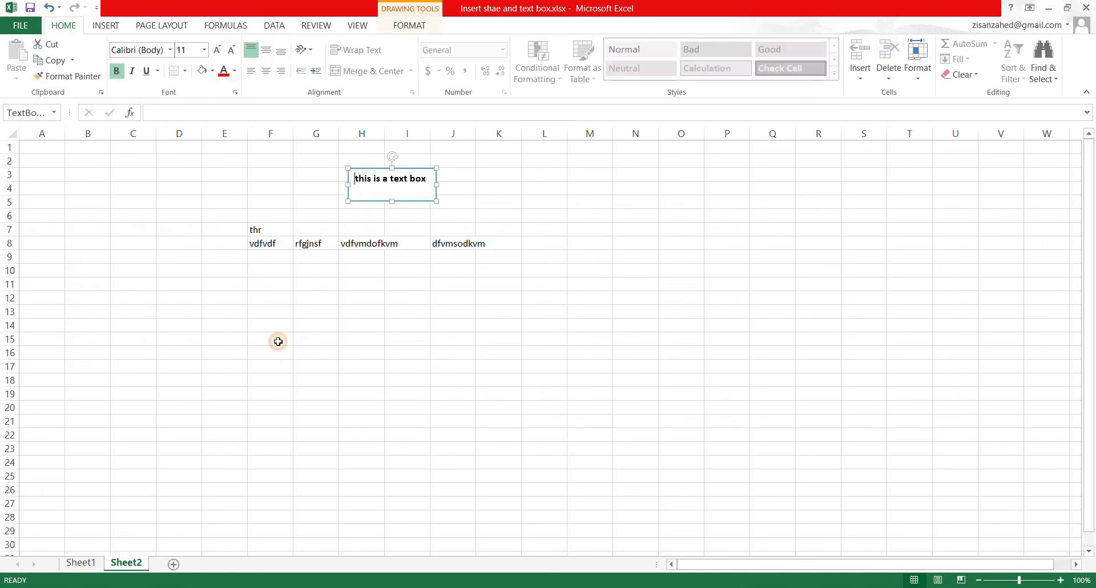
- Try a rectangle over columns L–M from row 12, shrunk to about 0.72" high by 0.85" wide, and delete it
left_click(106, 26)
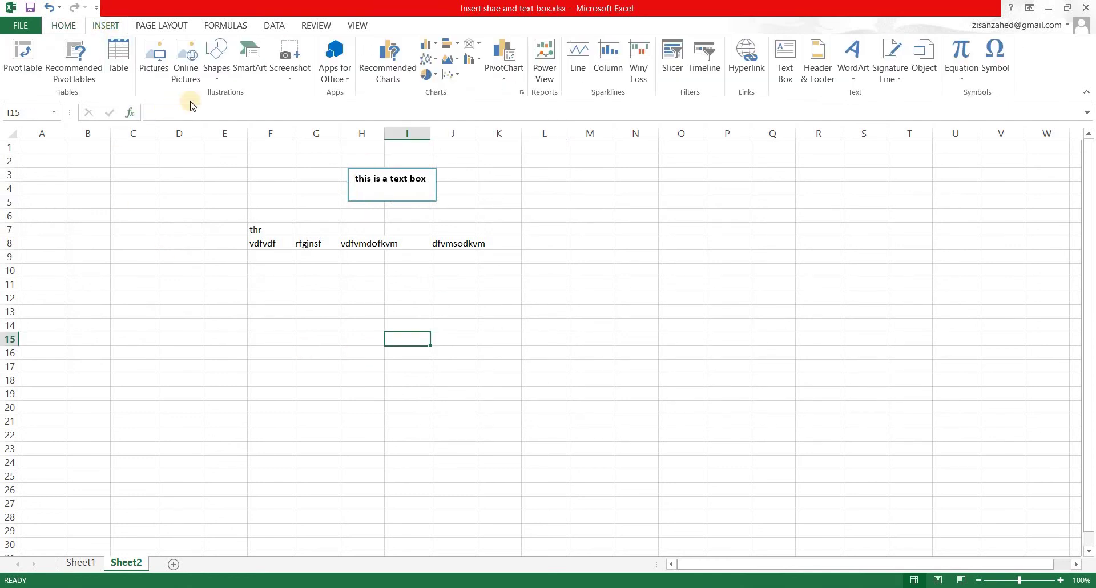
left_click(215, 75)
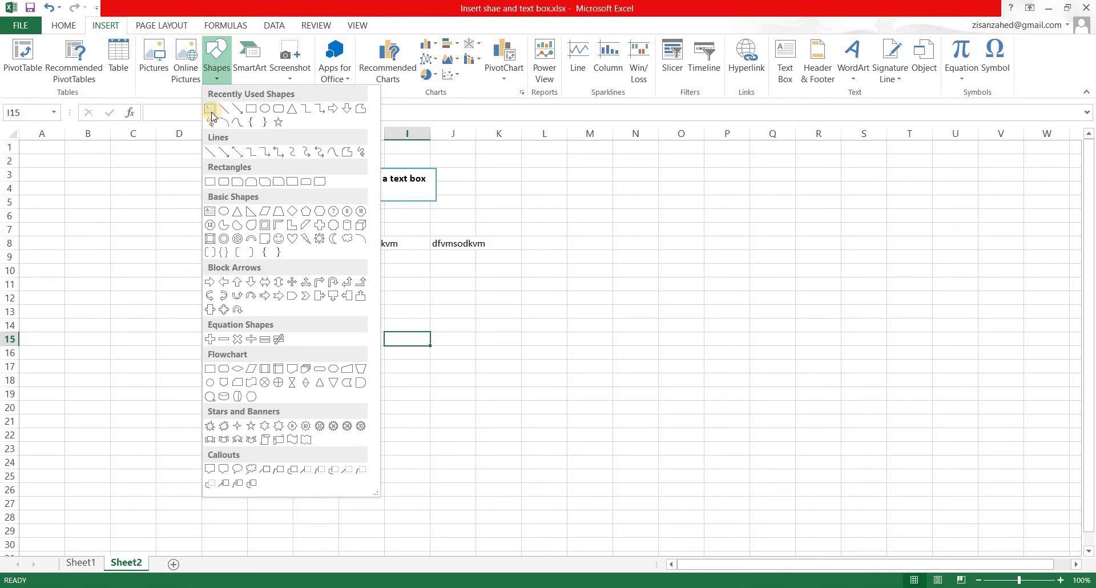
left_click(251, 109)
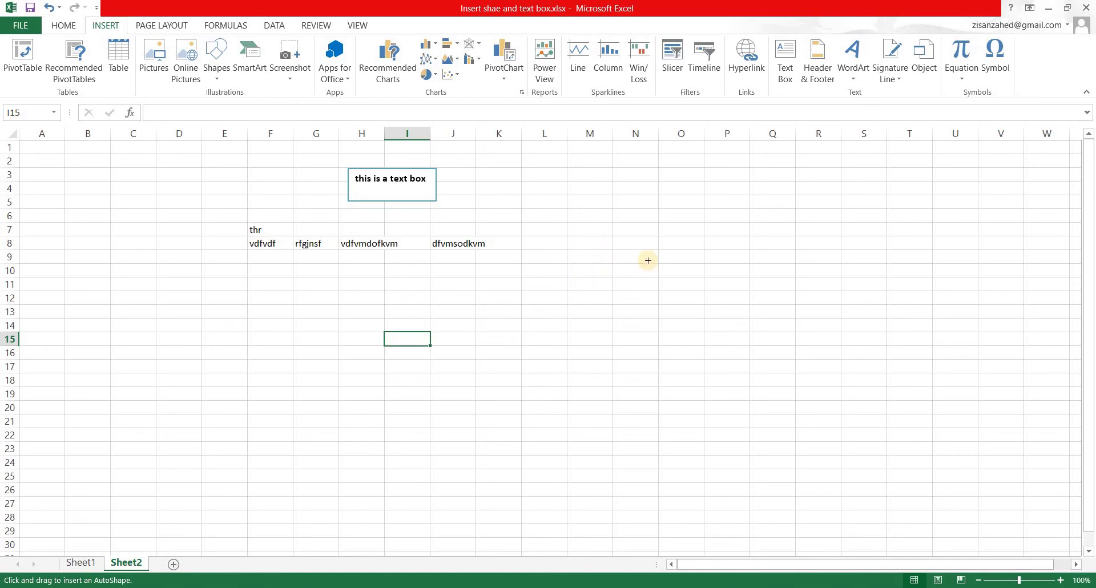
left_click(553, 303)
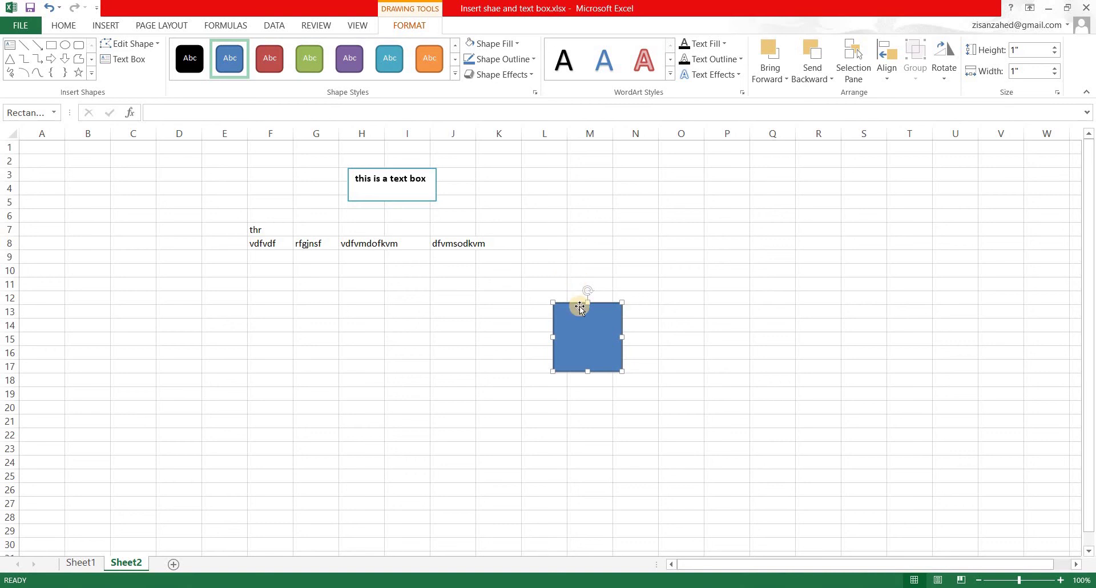
left_click_drag(622, 372, 612, 352)
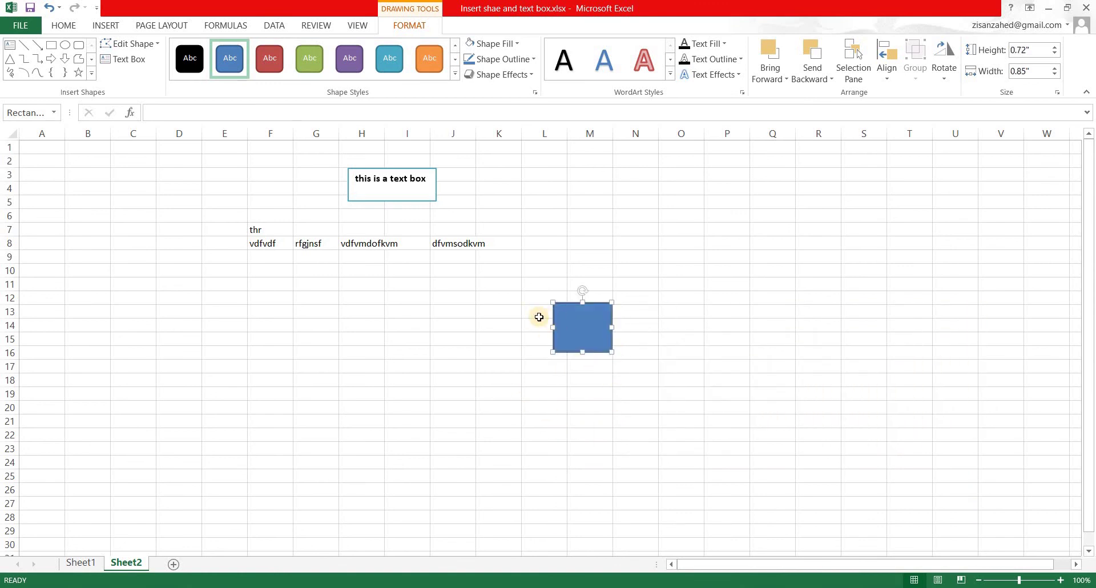
key("Delete")
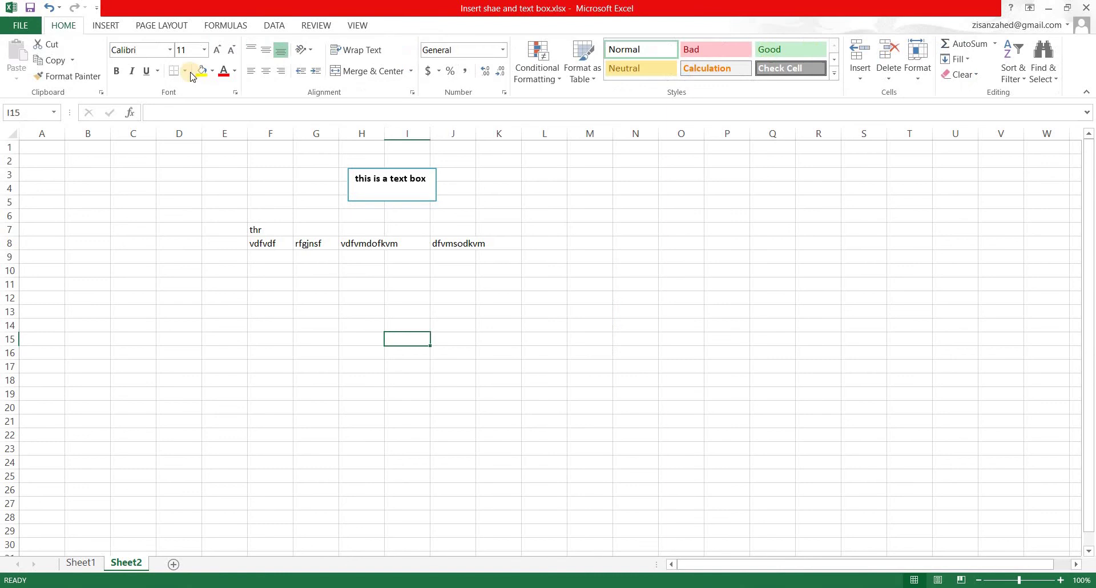
- Try placing a default-size rectangle over columns L–N at rows 10 to 14, and undo its insertion
left_click(96, 29)
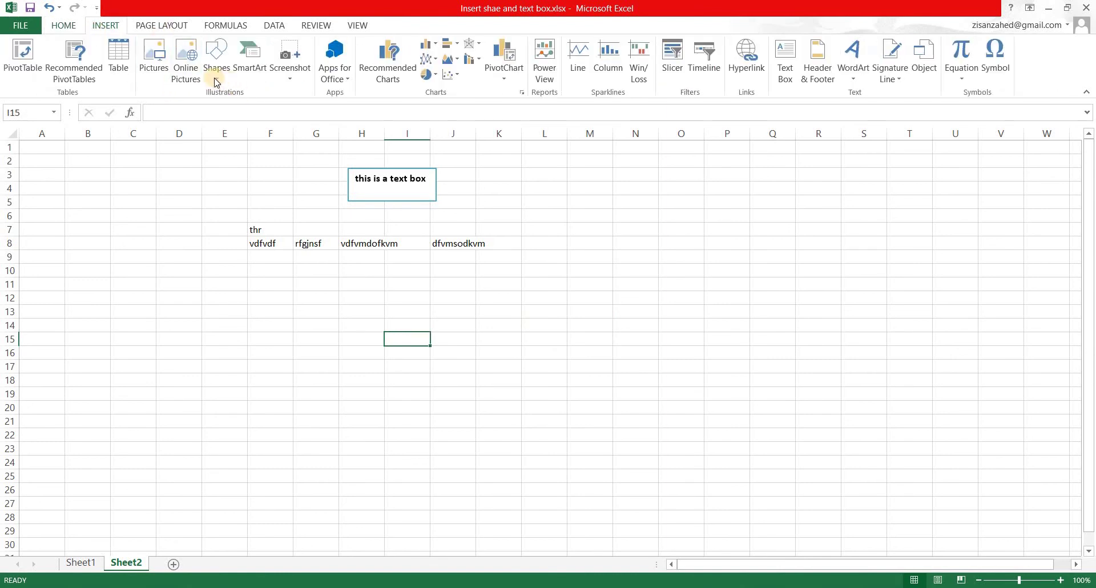
left_click(365, 281)
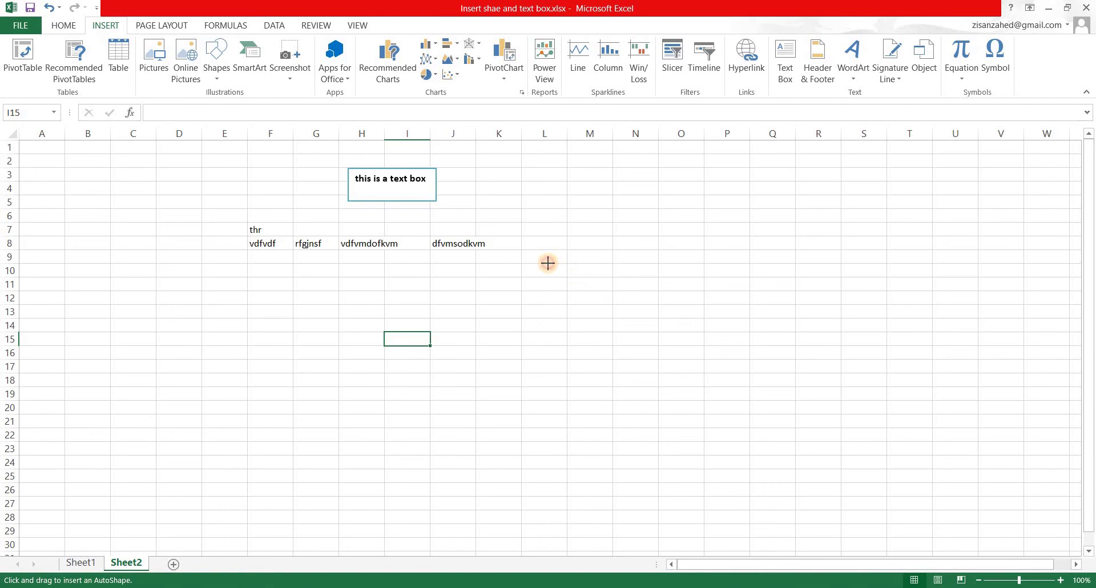
left_click_drag(556, 266, 626, 298)
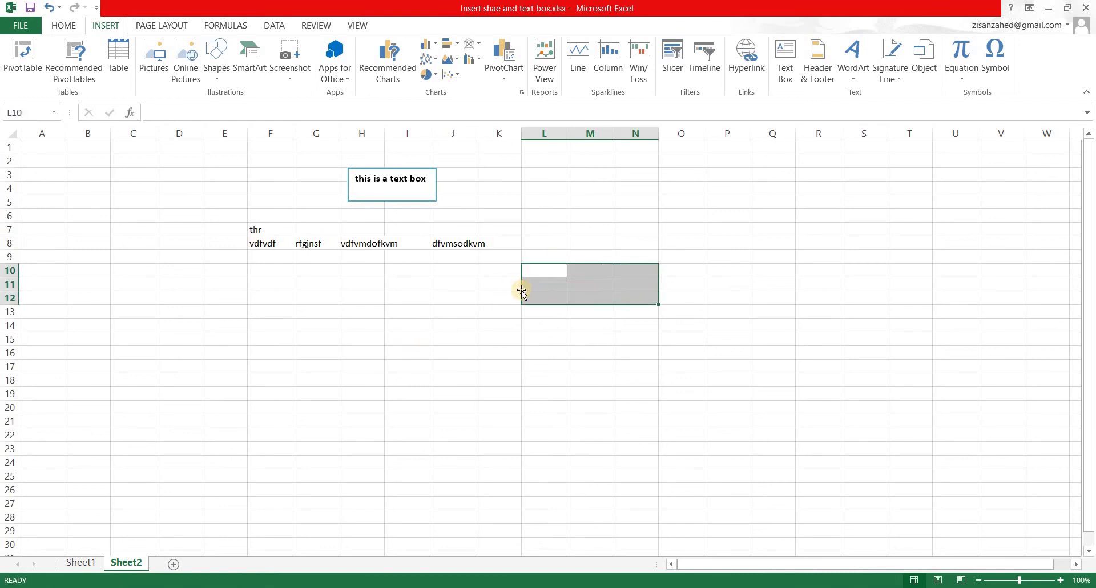
left_click(489, 341)
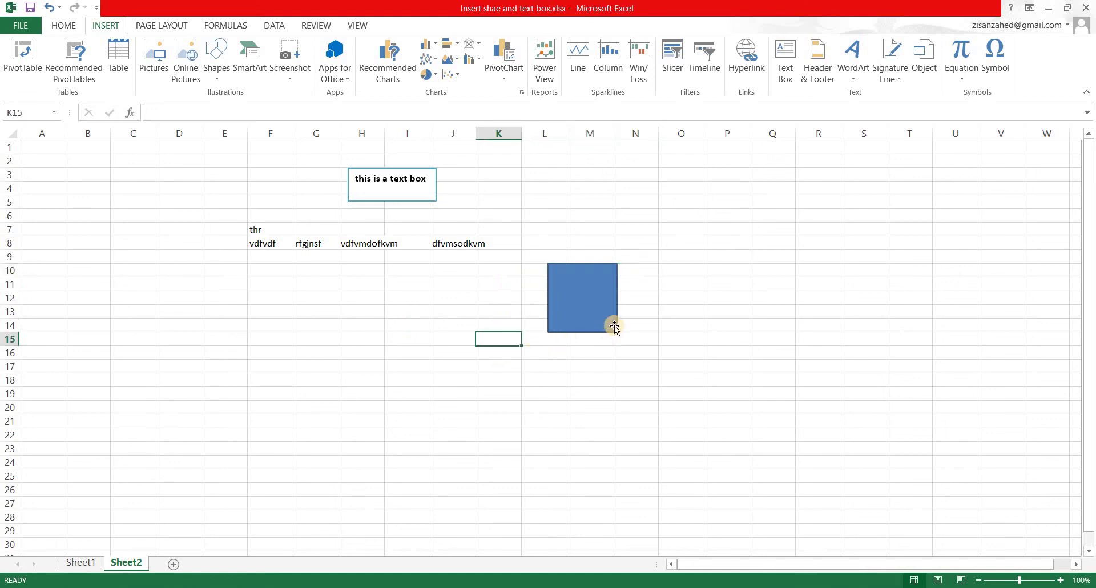
key("ctrl+z")
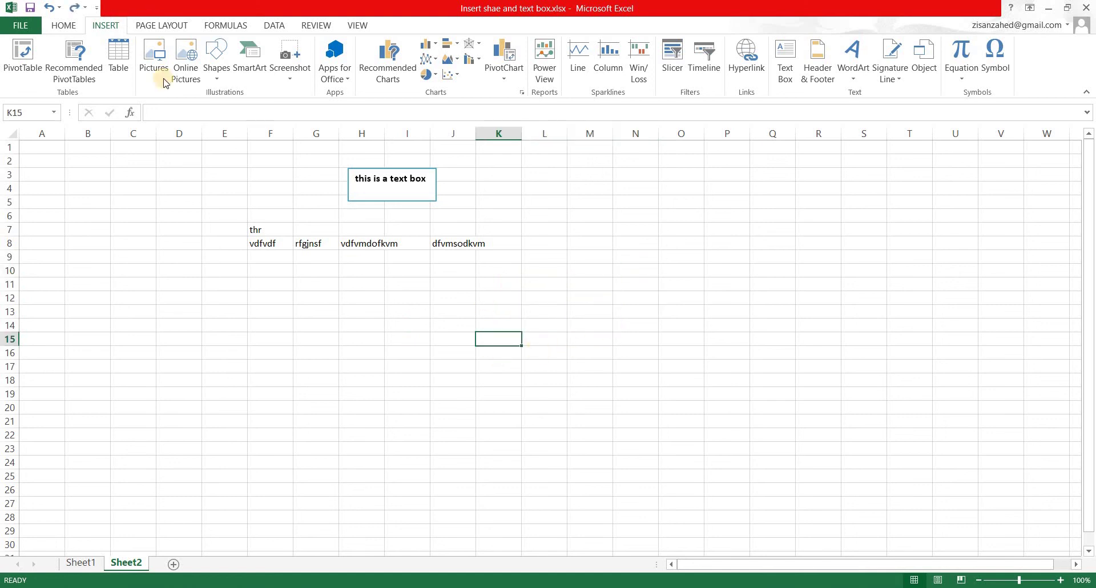
- Insert a rectangle about 1.75" high by 1.03" wide over columns M–N, from row 8 to row 17
left_click(217, 79)
left_click(253, 111)
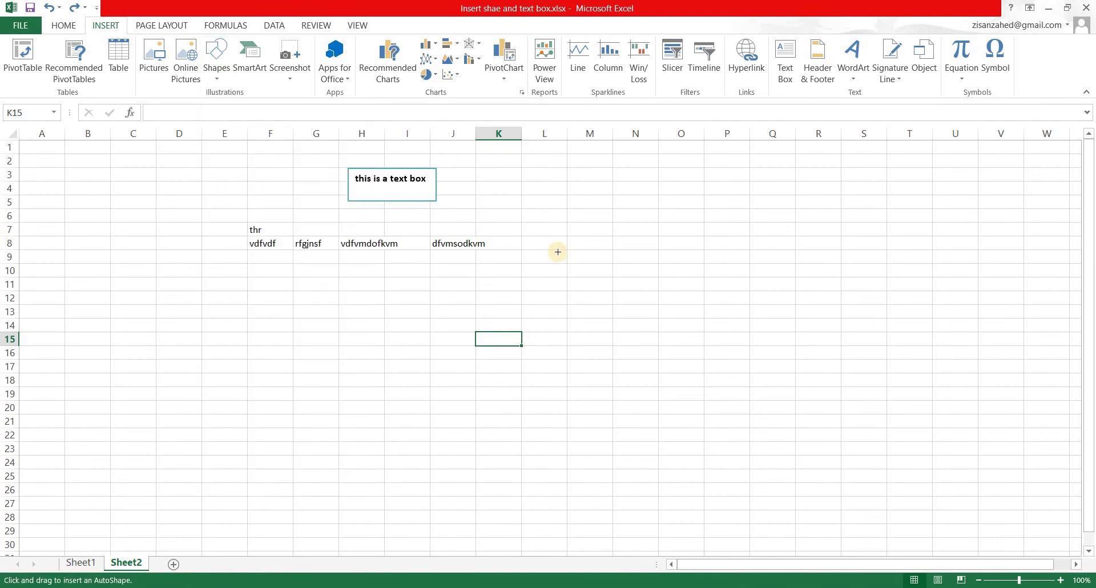
left_click_drag(586, 247, 707, 342)
mouse_move(803, 395)
left_mouse_down()
mouse_move(981, 477)
mouse_move(856, 284)
mouse_move(567, 220)
mouse_move(457, 411)
mouse_move(765, 431)
mouse_move(802, 247)
mouse_move(443, 245)
mouse_move(551, 451)
mouse_move(866, 408)
mouse_move(896, 296)
mouse_move(817, 384)
mouse_move(616, 384)
mouse_move(655, 368)
left_mouse_up()
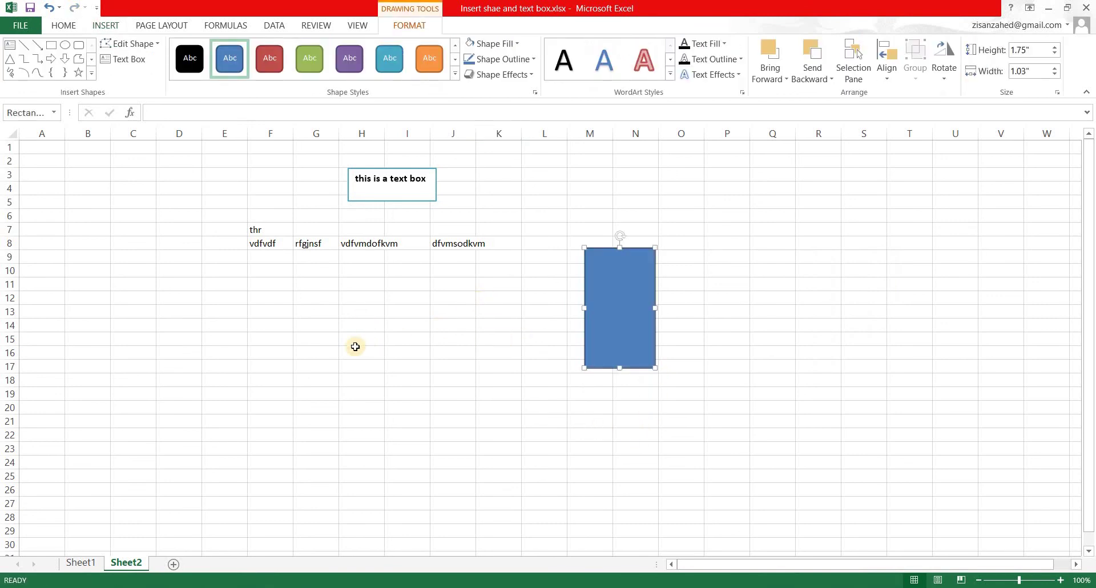
- Try several preset color styles on the rectangle and apply the green one
left_click(187, 60)
left_click(265, 68)
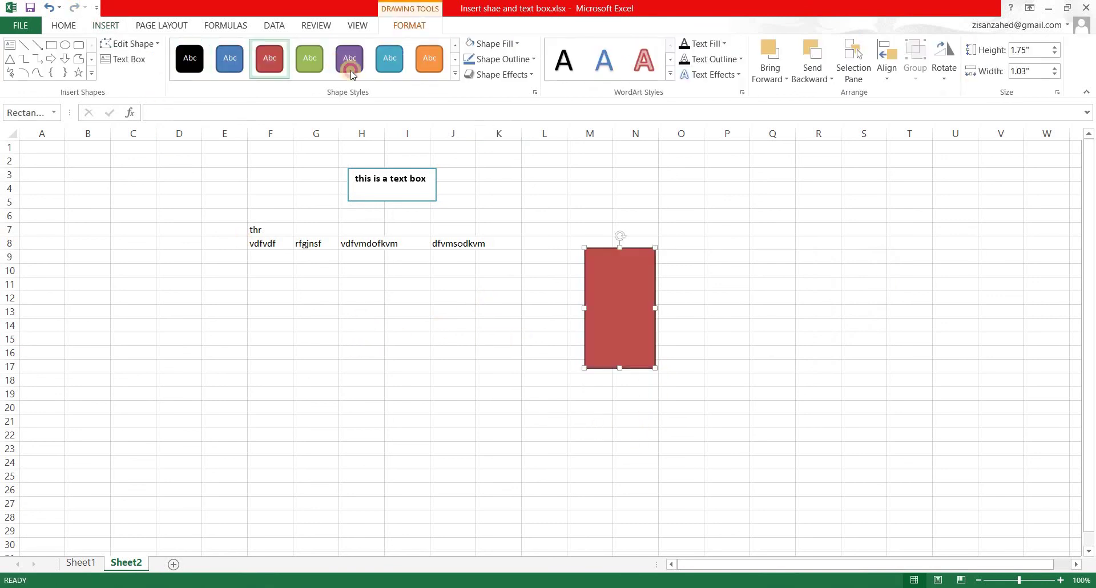
left_click(349, 62)
left_click(389, 61)
left_click(433, 73)
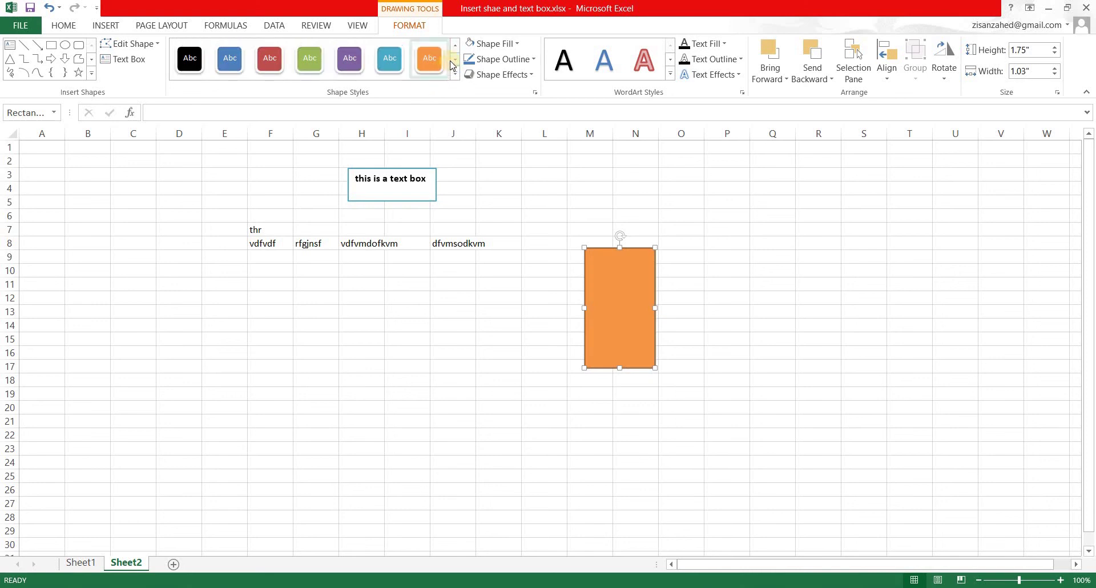
left_click(390, 64)
left_click(309, 60)
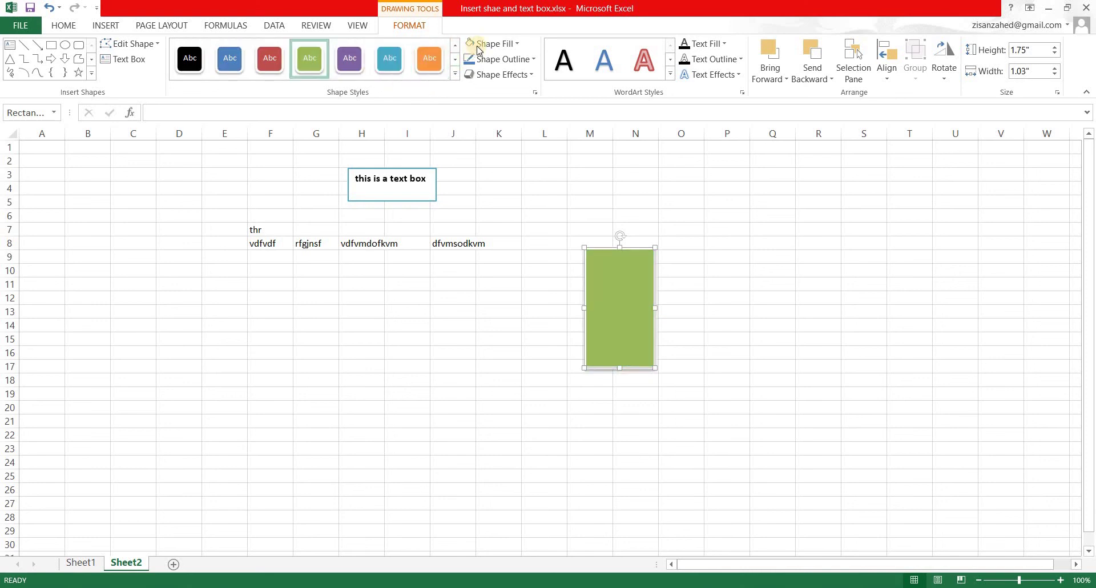
- View the fill color options for the green rectangle without applying one, and set its outline weight to 1 pt
left_click(495, 44)
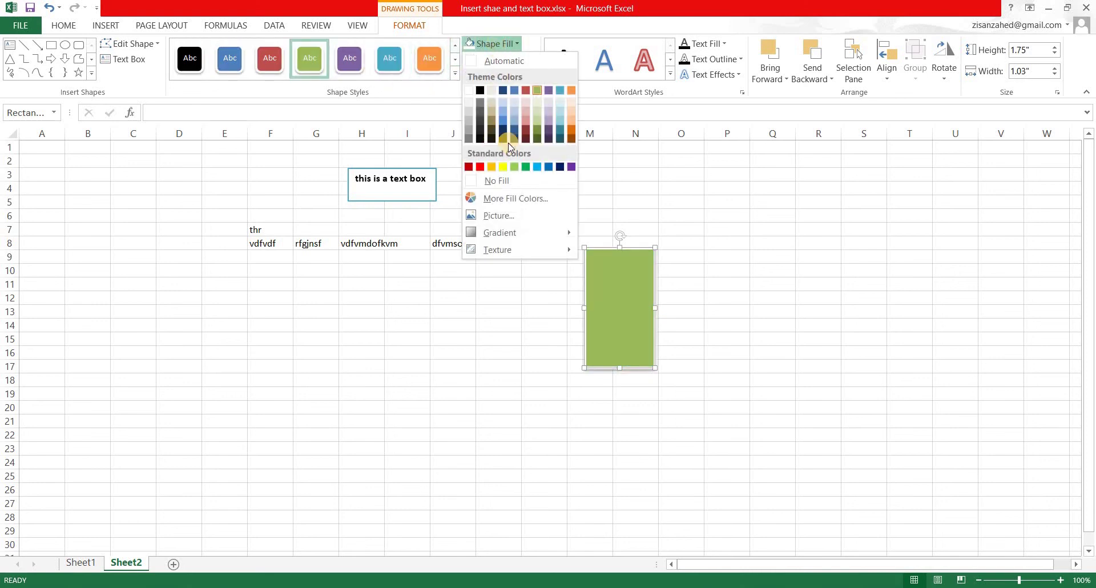
left_click(522, 42)
left_click(531, 60)
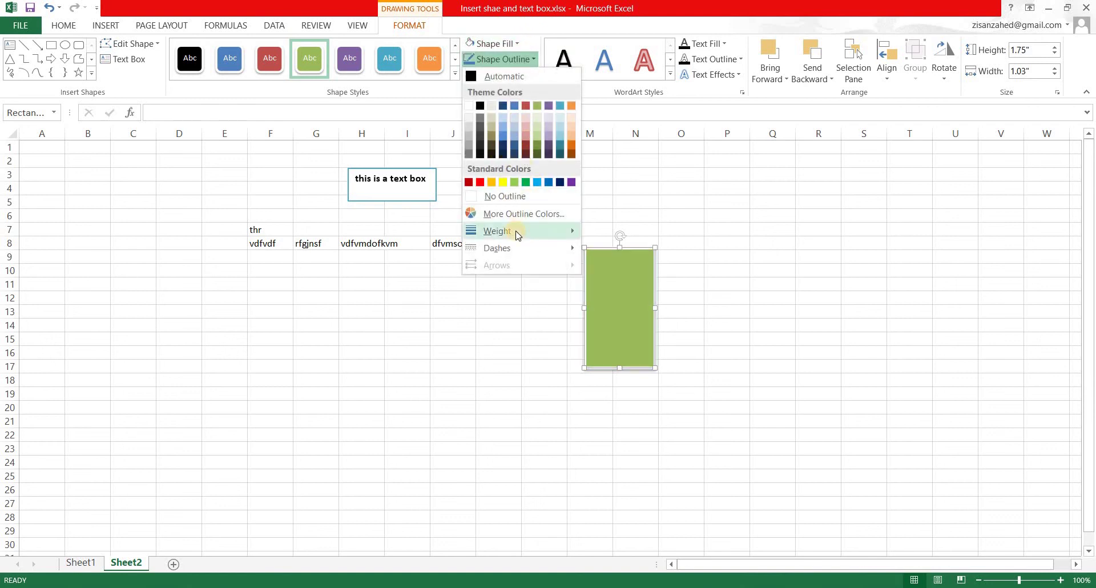
mouse_move(516, 232)
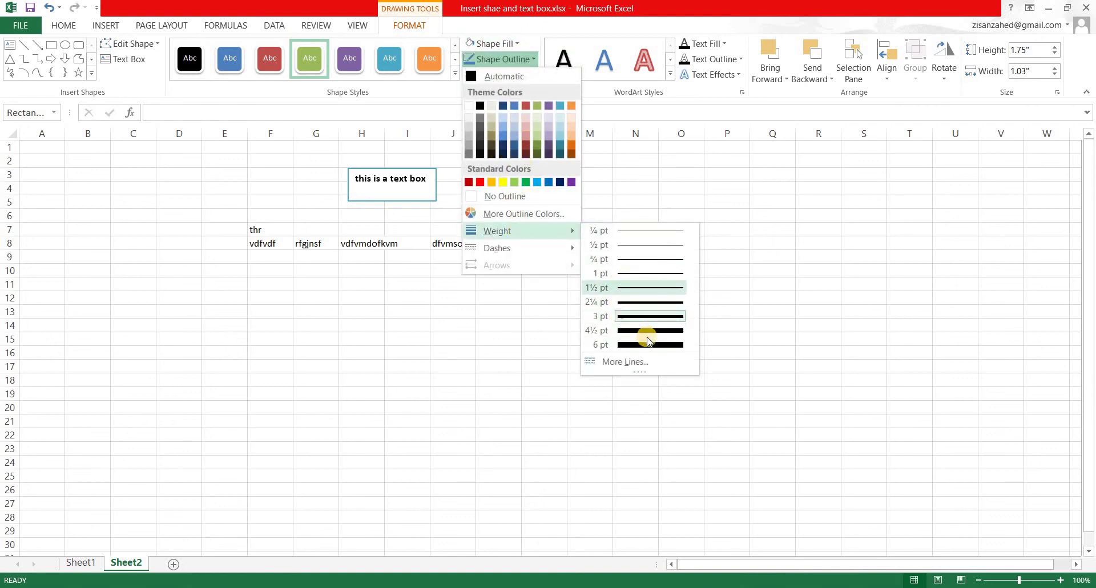
left_click(638, 273)
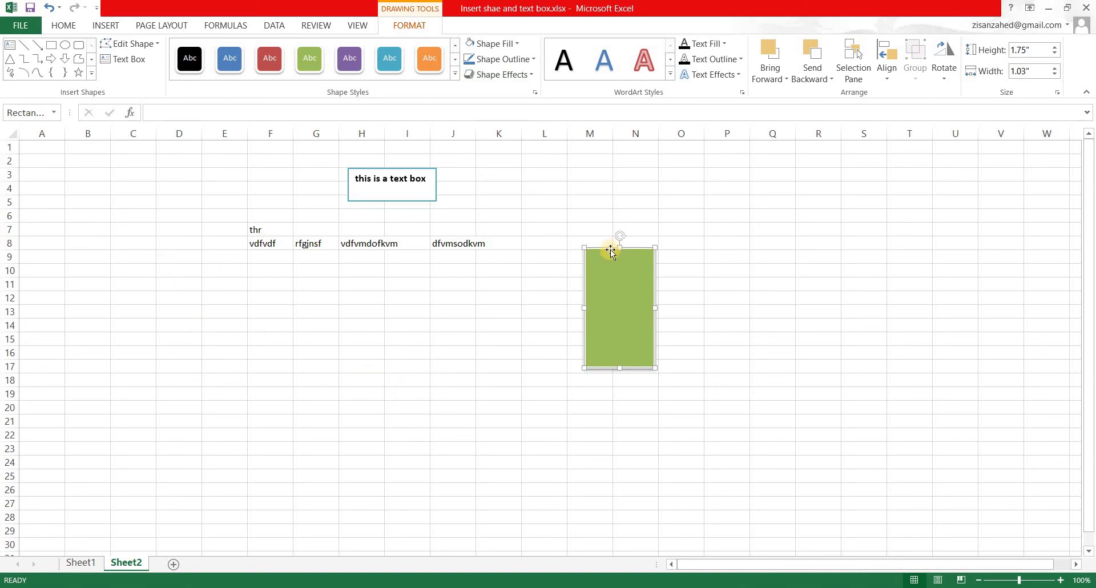
- Draw a line about 3.41" wide from column E to column J at row 13, and set its height to 0"
left_click(25, 43)
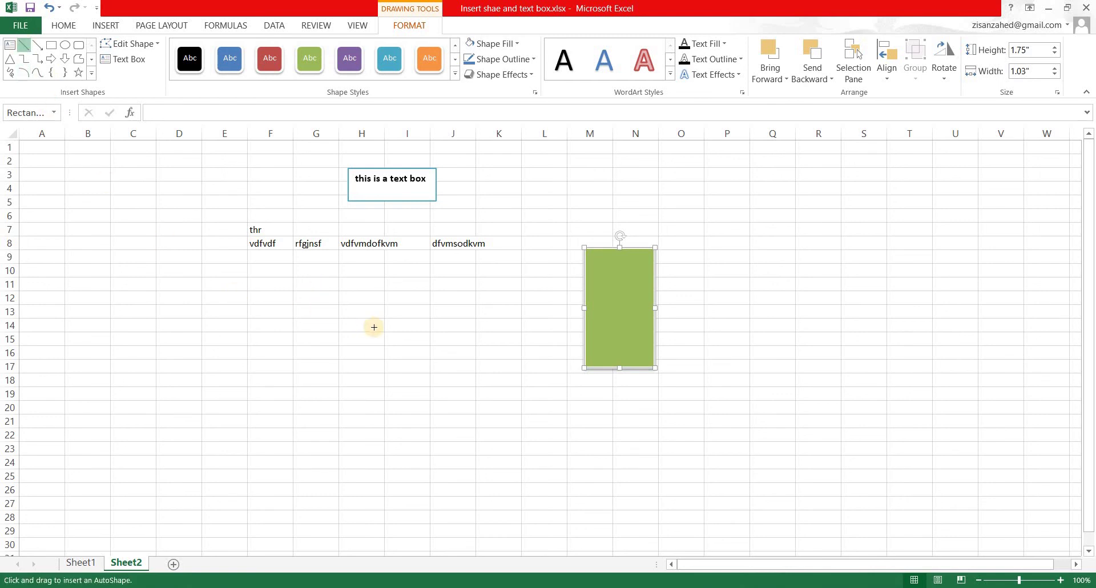
left_click_drag(445, 315, 467, 314)
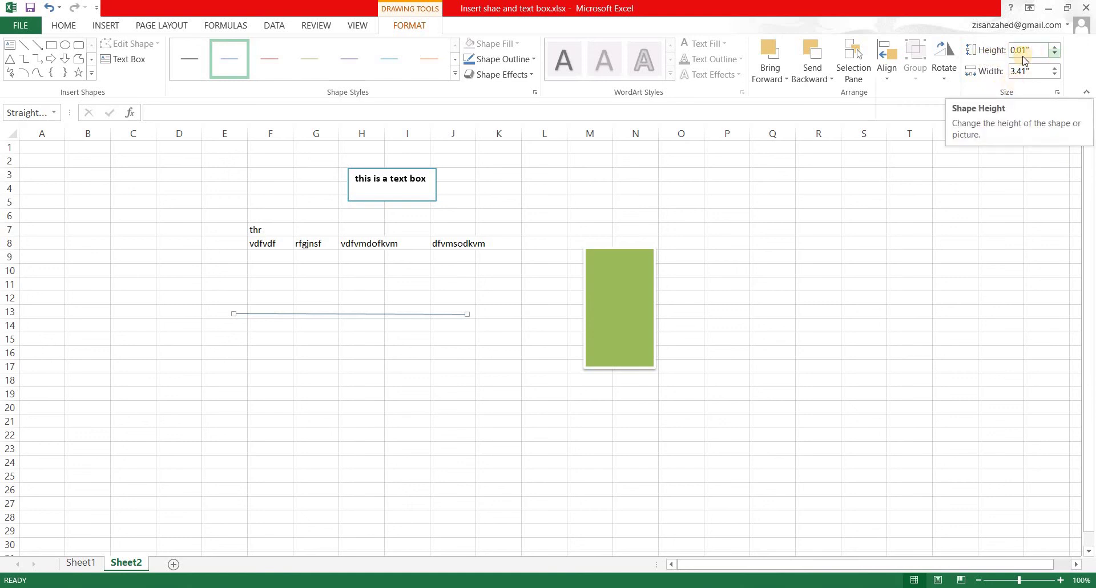
left_click(1055, 59)
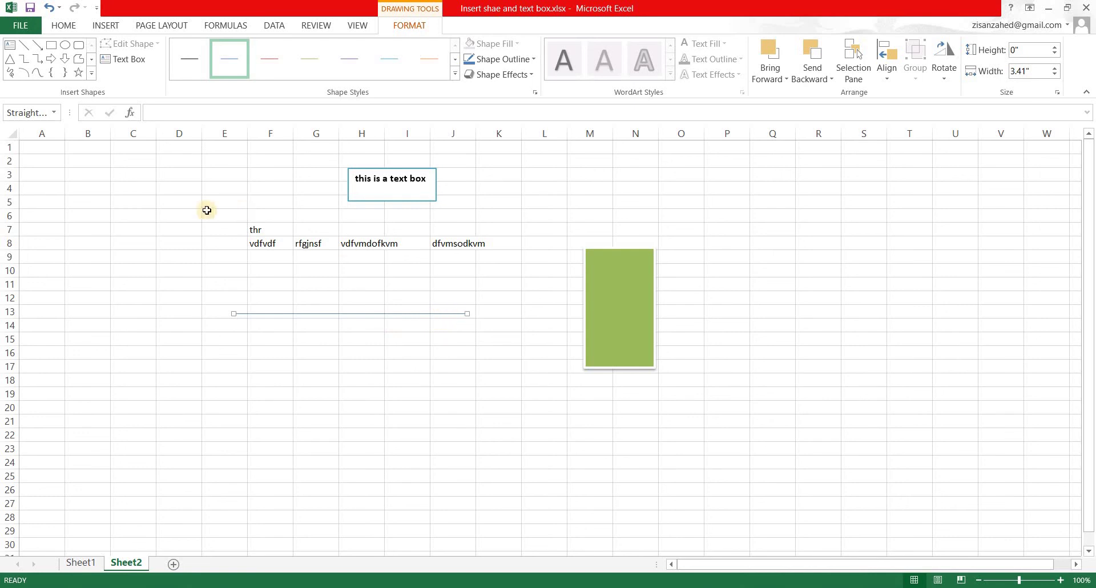
- Draw a second line about 3.18" high from column K at row 12 down to row 28, and reduce its width to 0"
left_click(25, 48)
left_click_drag(518, 304, 566, 522)
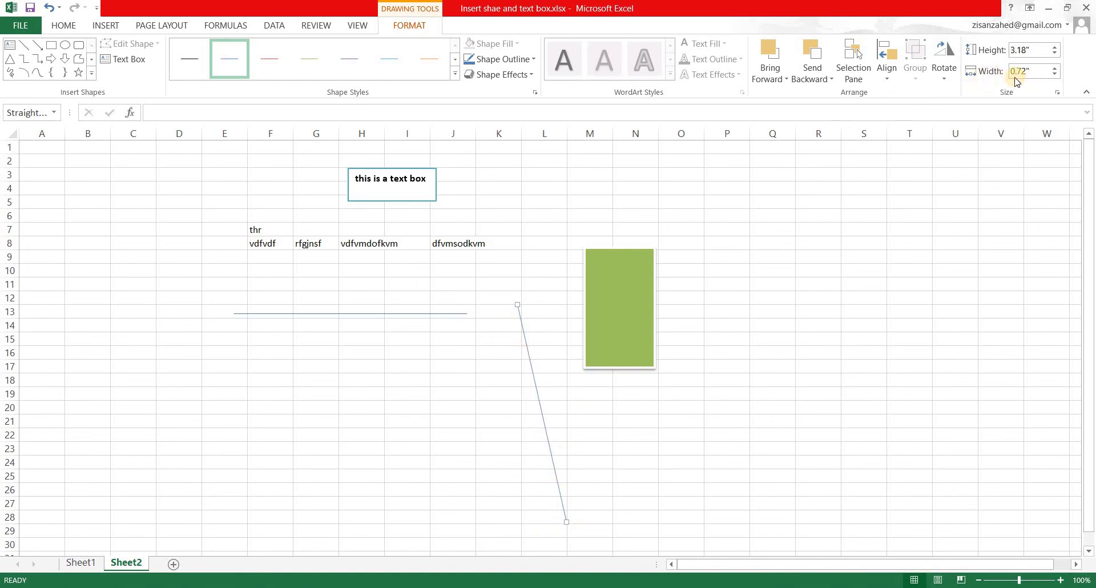
left_click(1055, 74)
left_click(1054, 75)
left_click(1055, 75)
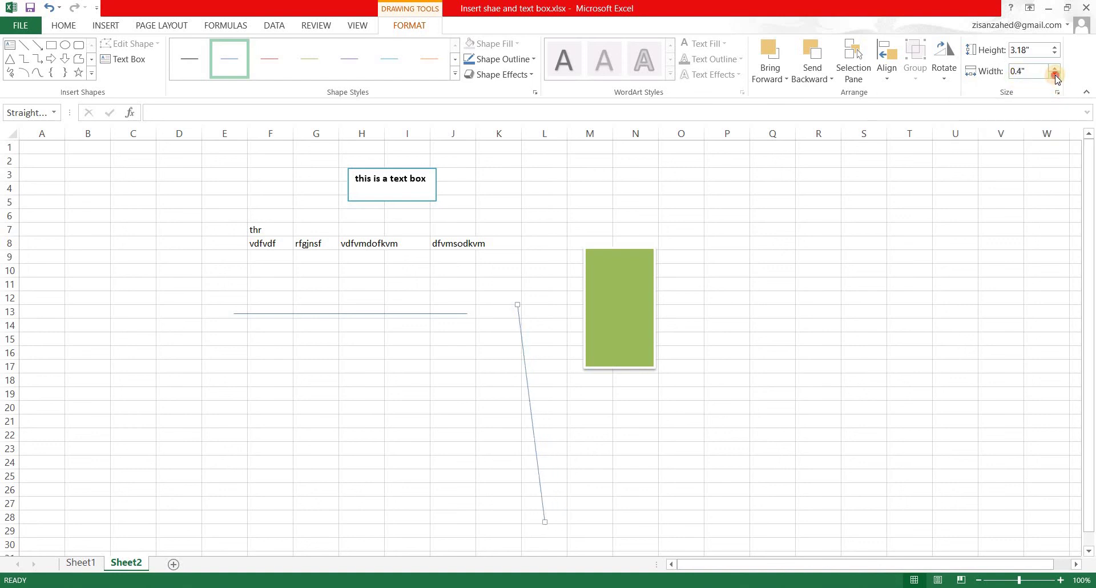
left_click(1054, 75)
left_click(1055, 75)
left_click(1054, 75)
left_click(1054, 74)
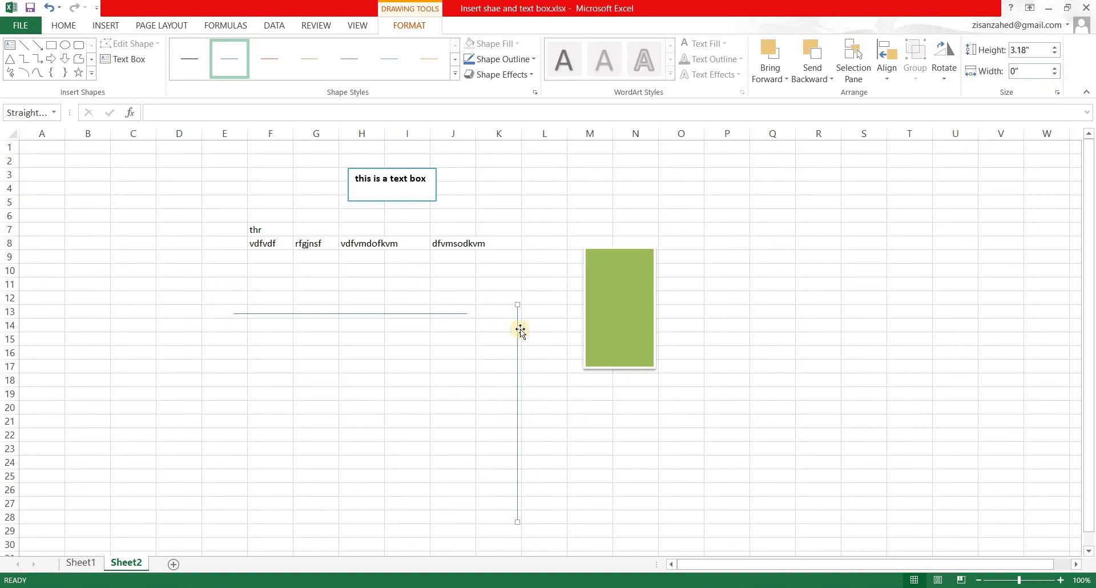
- Insert a 1" by 1" "No" symbol from the basic shapes near columns P–Q, starting at row 7
left_click(487, 390)
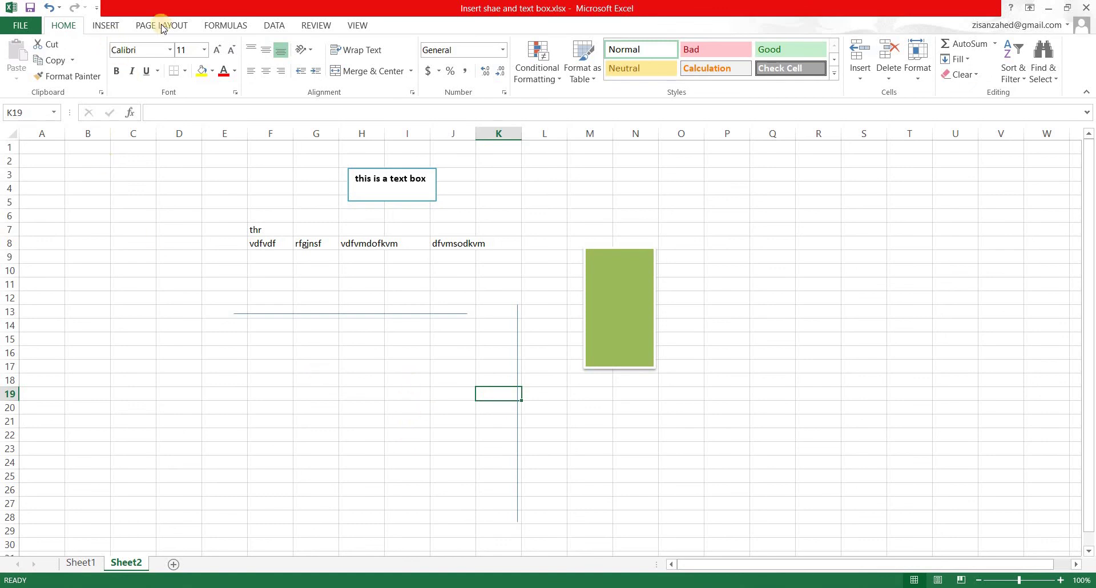
left_click(107, 25)
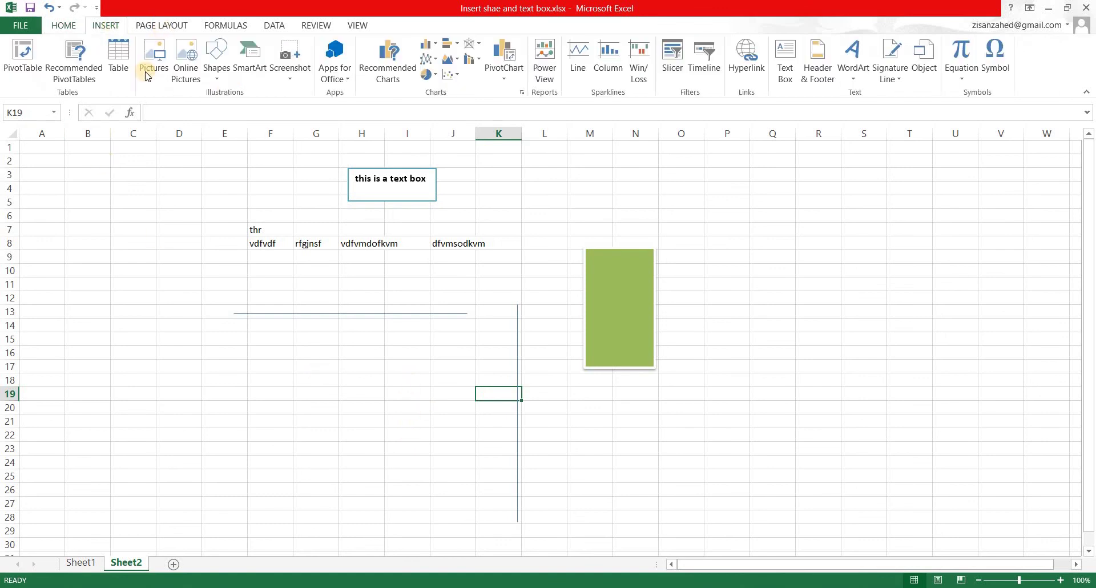
left_click(216, 60)
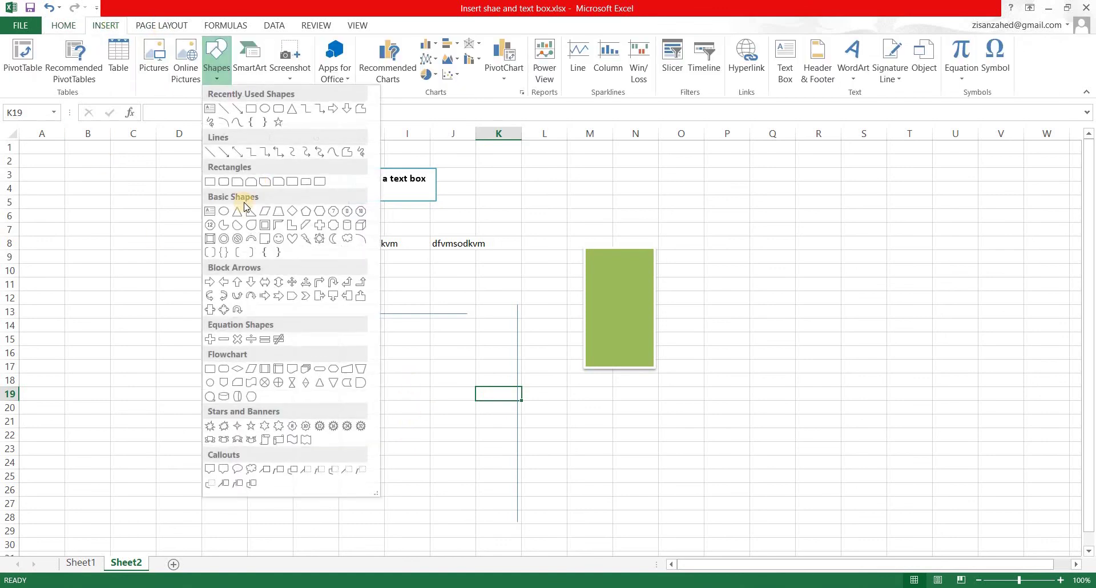
left_click(224, 252)
left_click(730, 232)
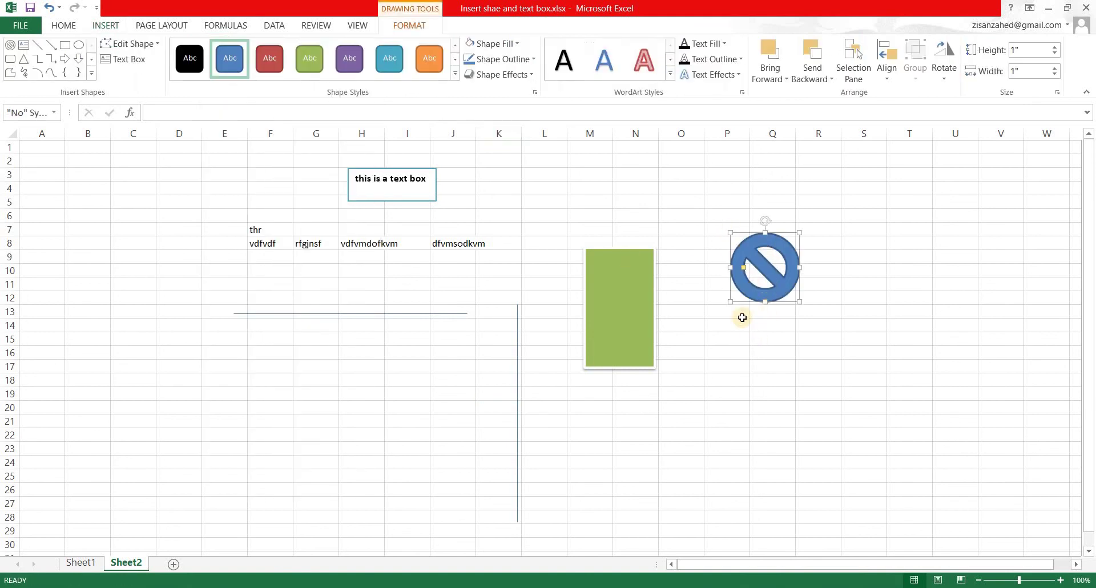